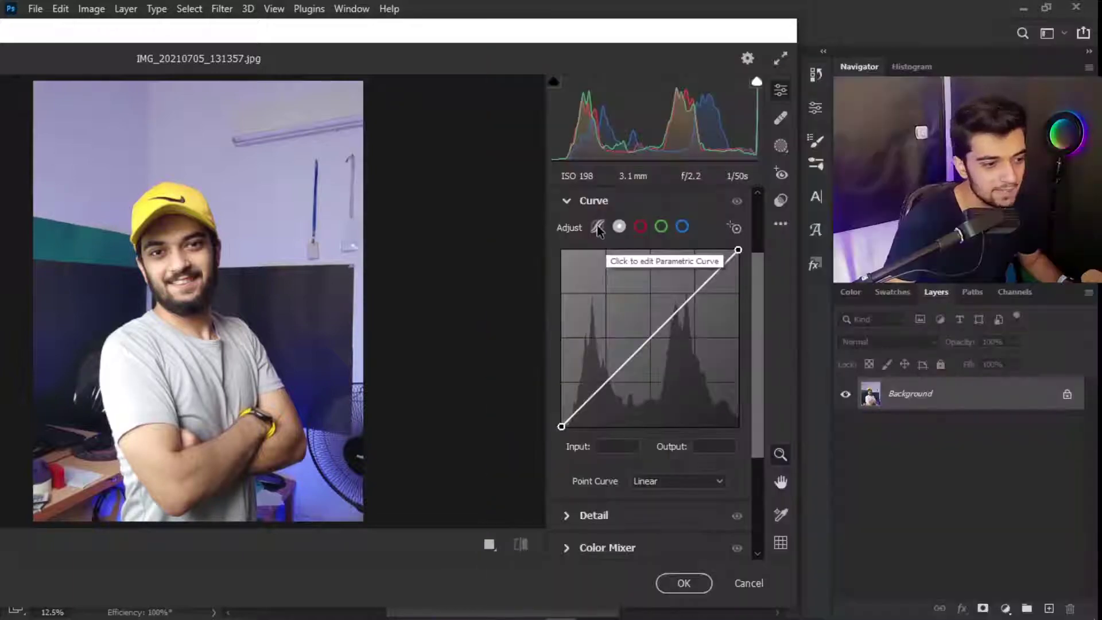
Switch the Curve adjustment to the parametric curve and bring its region sliders into view
click(597, 226)
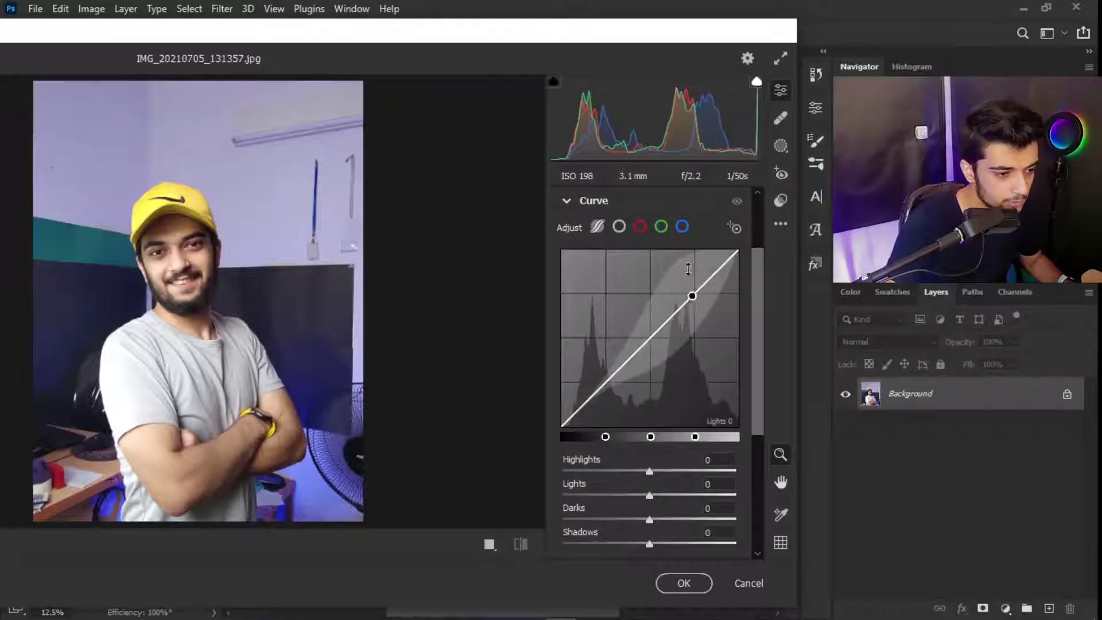
drag(758, 269, 757, 282)
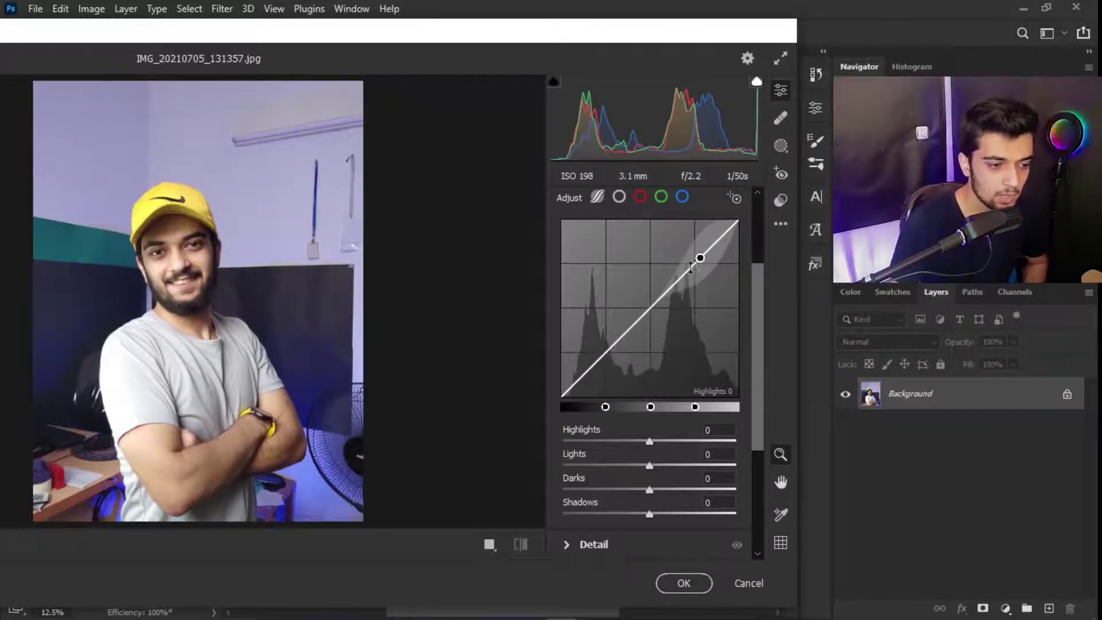
Try brightening and darkening the parametric curve's Lights region with +17, +51, +19 and -30, resetting it between attempts
mouse_move(693, 262)
mouse_down()
mouse_move(694, 248)
mouse_move(694, 272)
mouse_move(695, 253)
mouse_up()
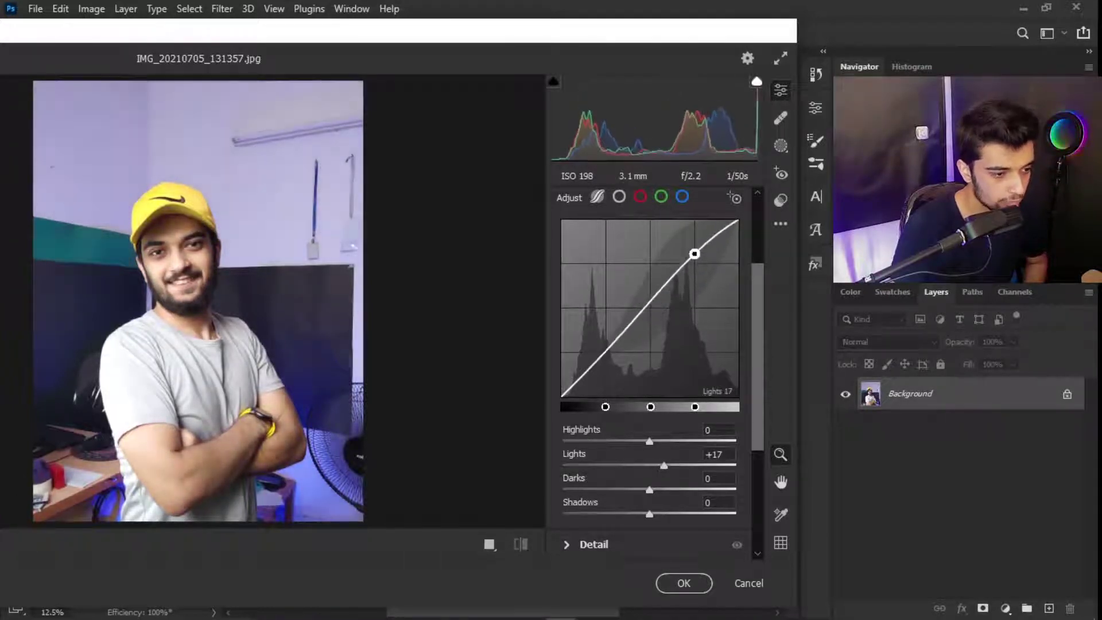
double_click(689, 252)
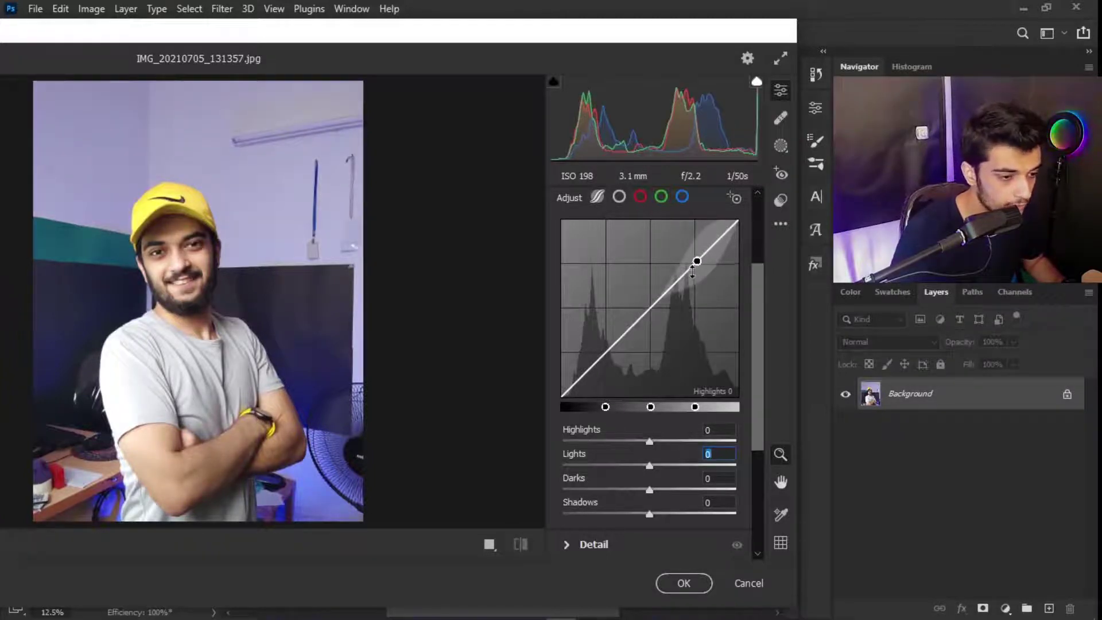
drag(690, 270, 694, 236)
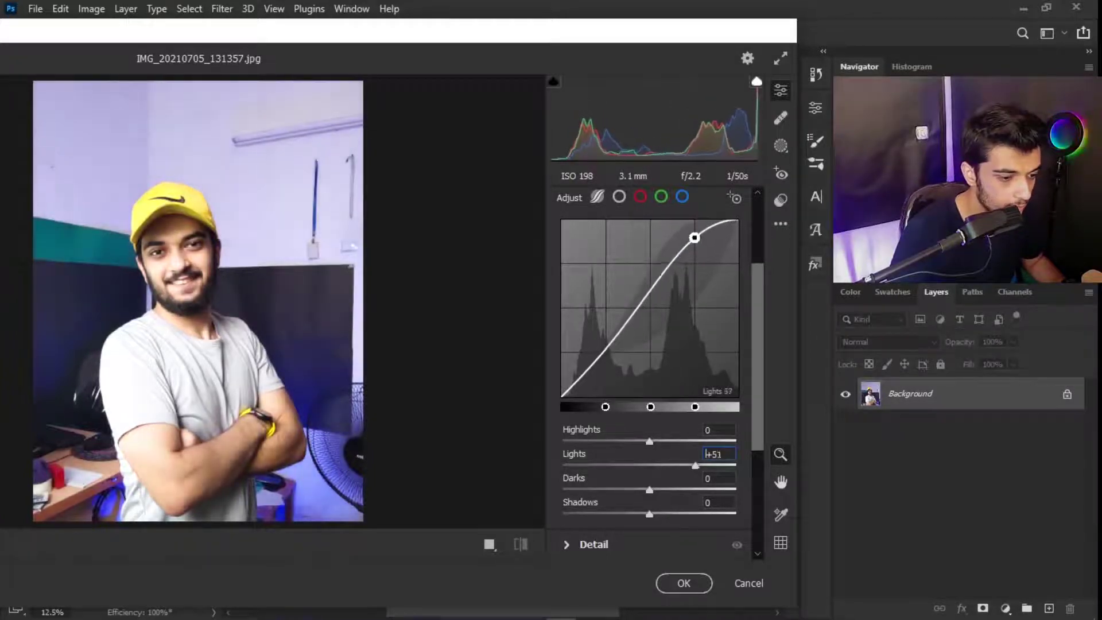
double_click(684, 294)
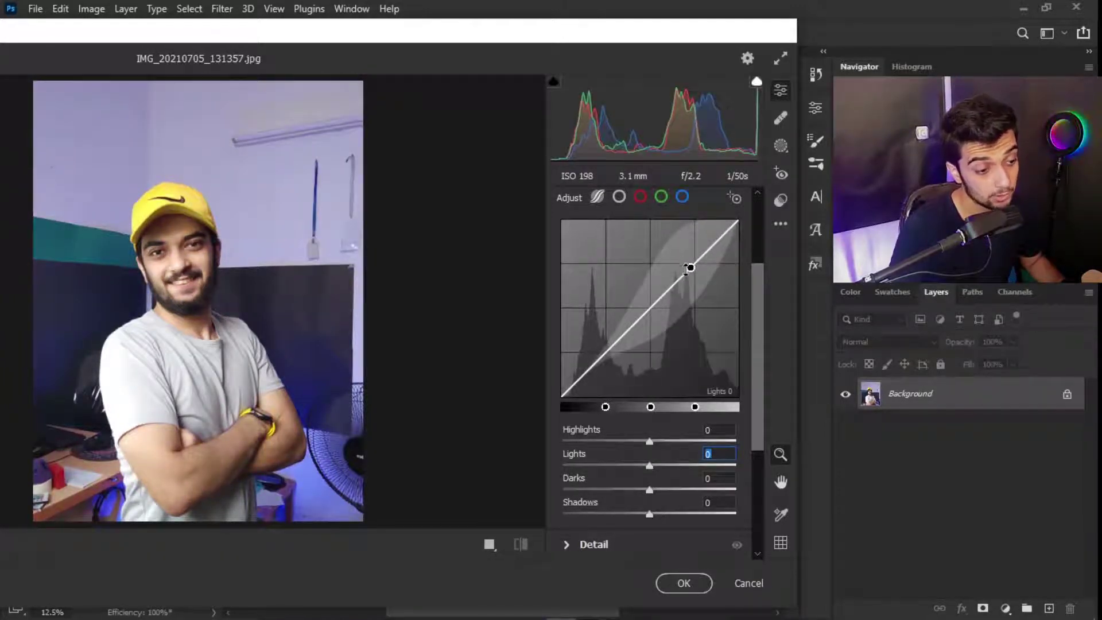
drag(691, 267, 696, 283)
double_click(666, 313)
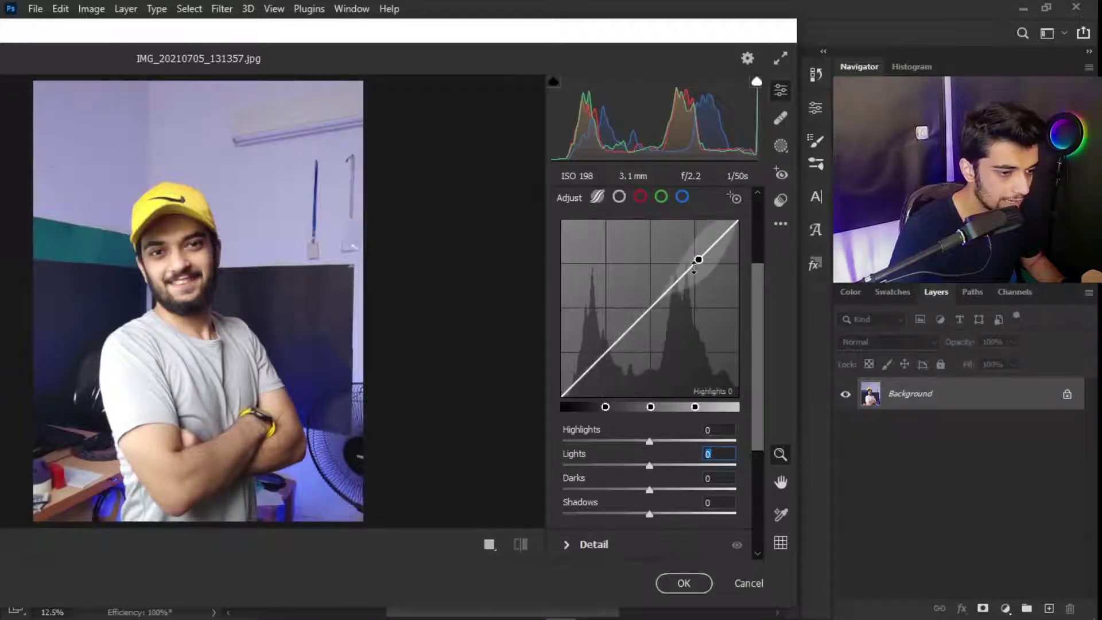
drag(690, 267, 691, 252)
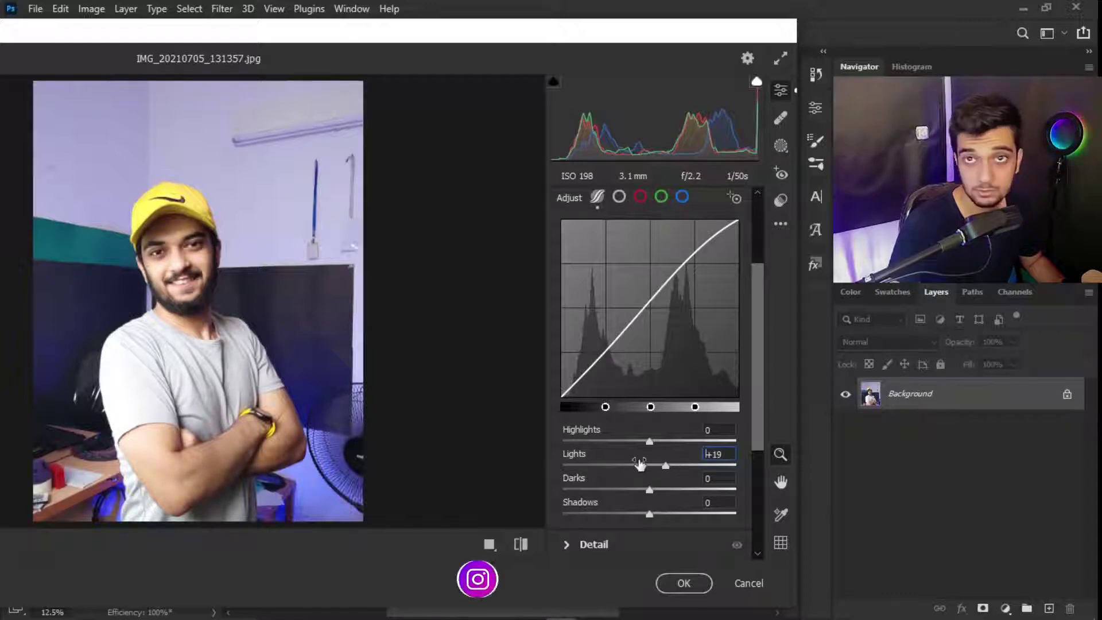
drag(690, 268, 692, 276)
key(ctrl+z)
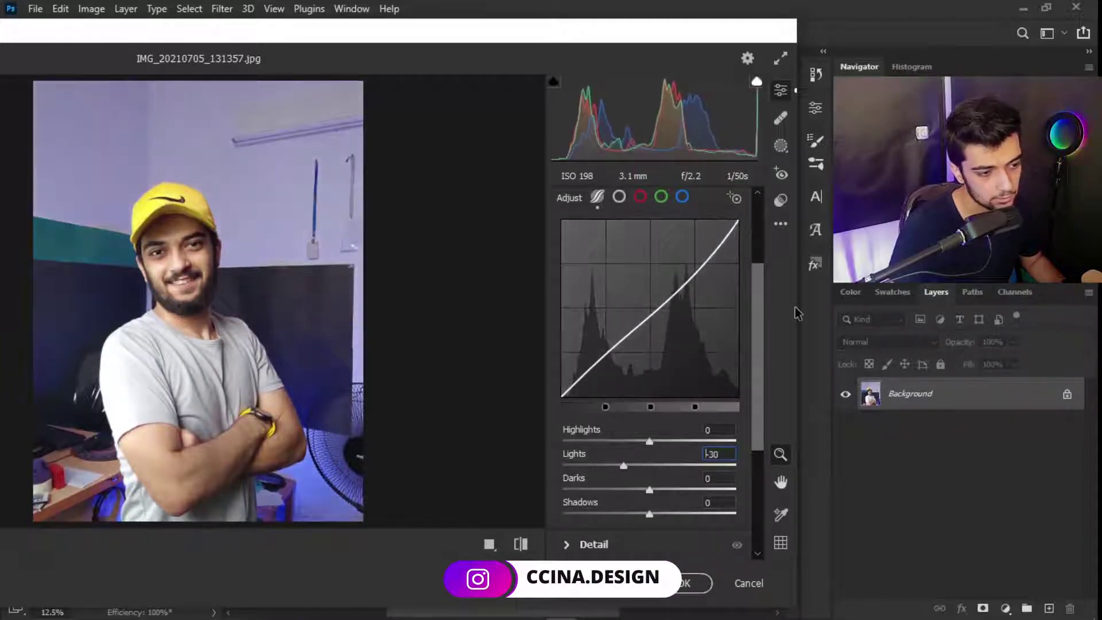
Try small changes to the parametric curve's Lights and lower its Darks to -15, undoing the Darks change
mouse_move(666, 466)
mouse_down()
mouse_move(634, 466)
mouse_move(653, 465)
mouse_up()
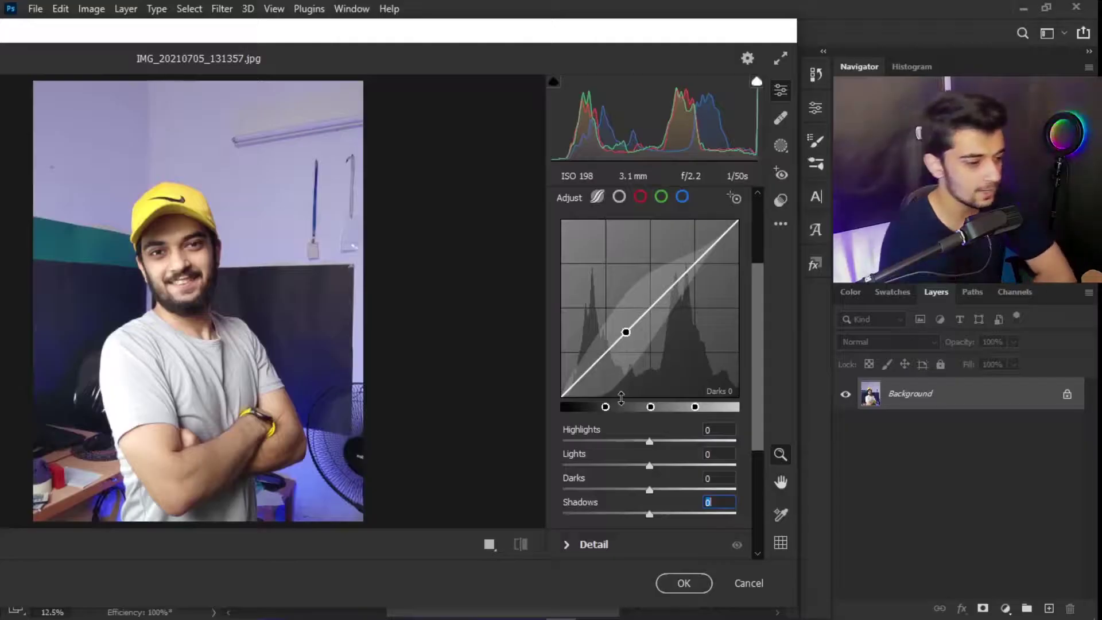
mouse_move(649, 469)
mouse_down()
mouse_move(668, 468)
mouse_move(649, 472)
mouse_up()
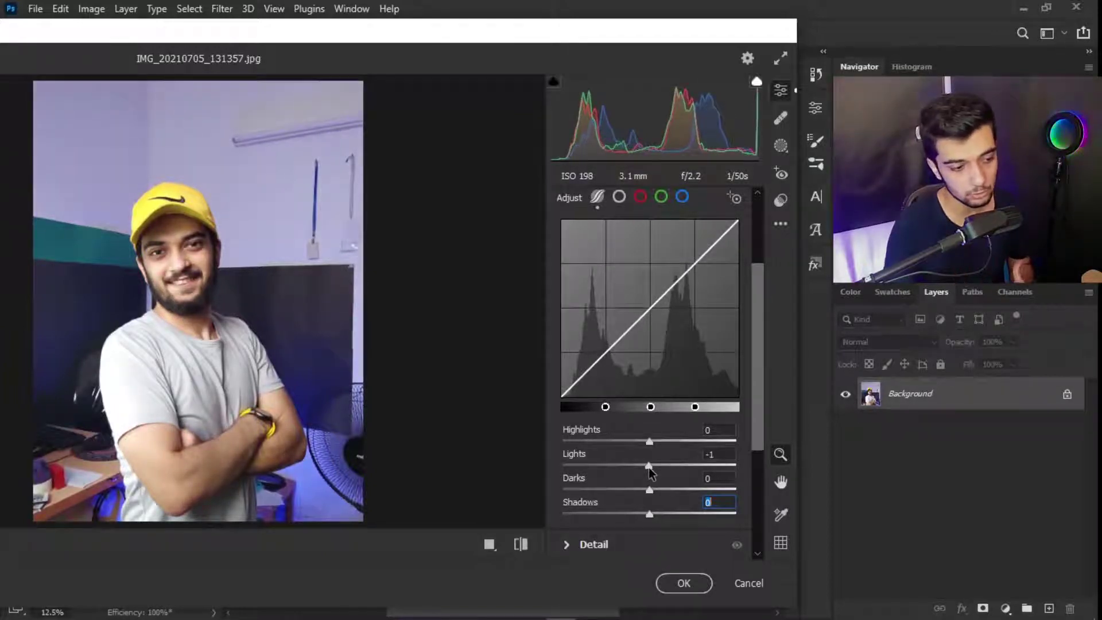
drag(649, 468, 633, 491)
key(ctrl+z)
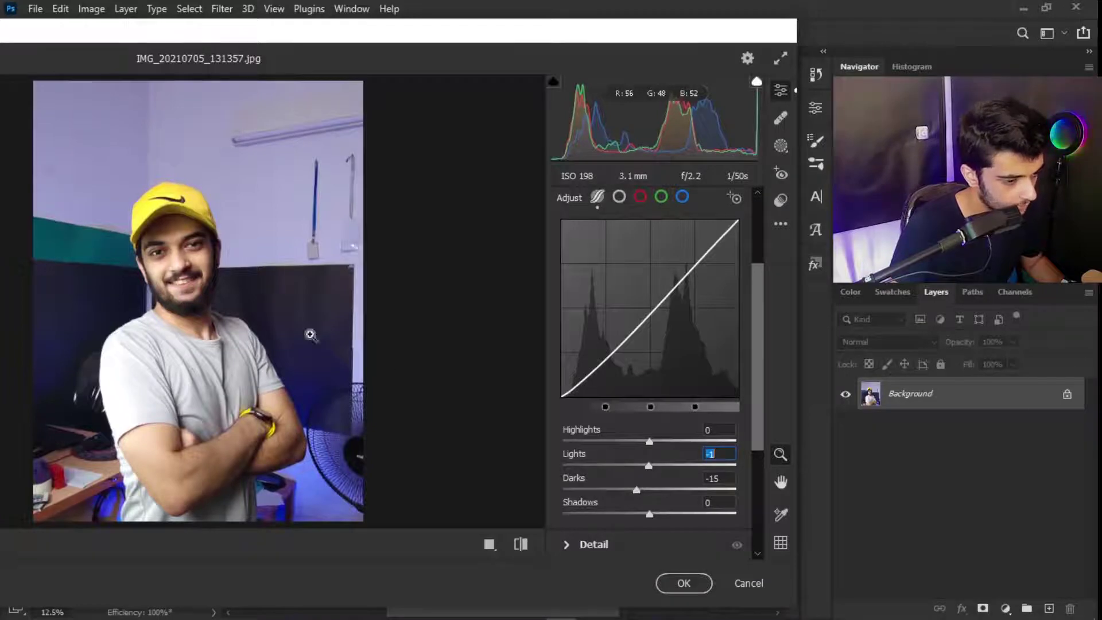
Set the parametric curve to Highlights -24, Lights +10, Darks +2 and Shadows -38
drag(635, 489, 683, 520)
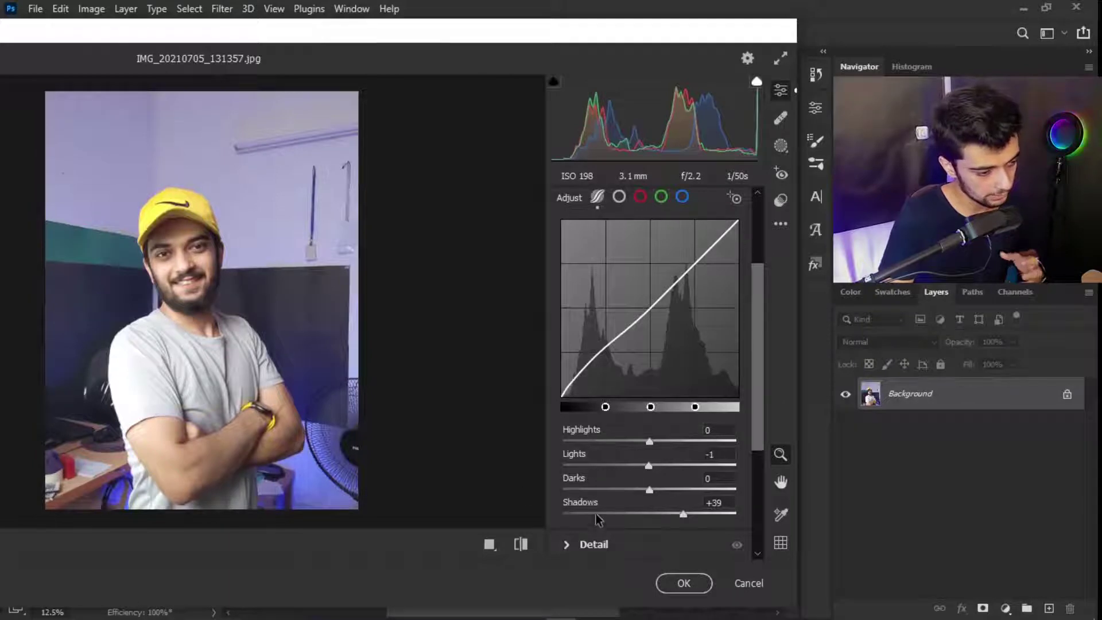
drag(674, 514, 634, 524)
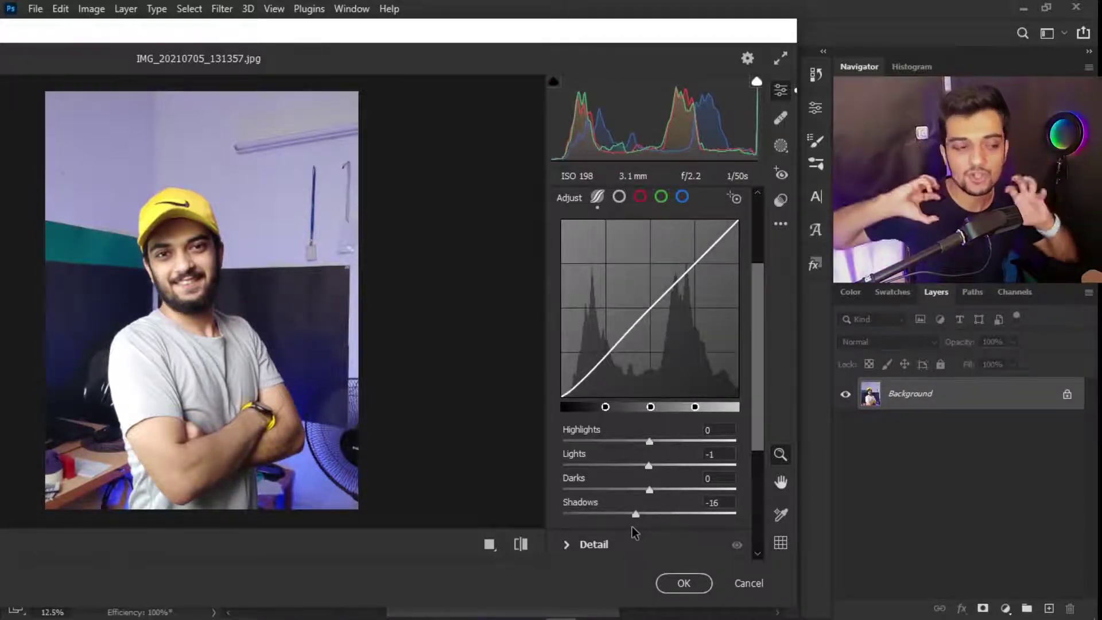
drag(648, 492, 603, 470)
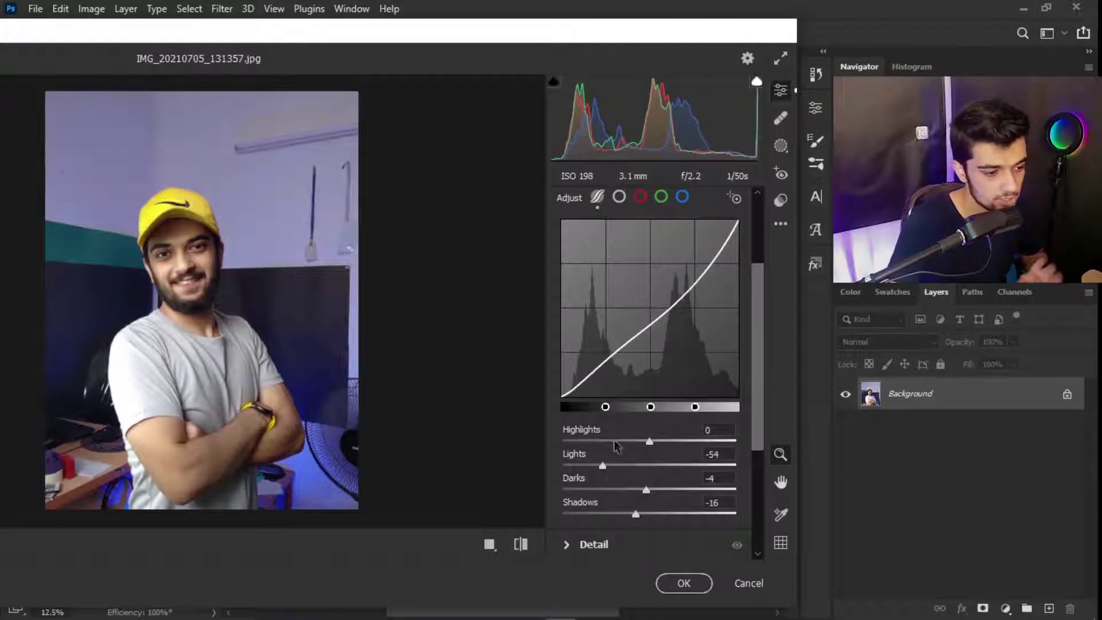
drag(649, 447, 614, 515)
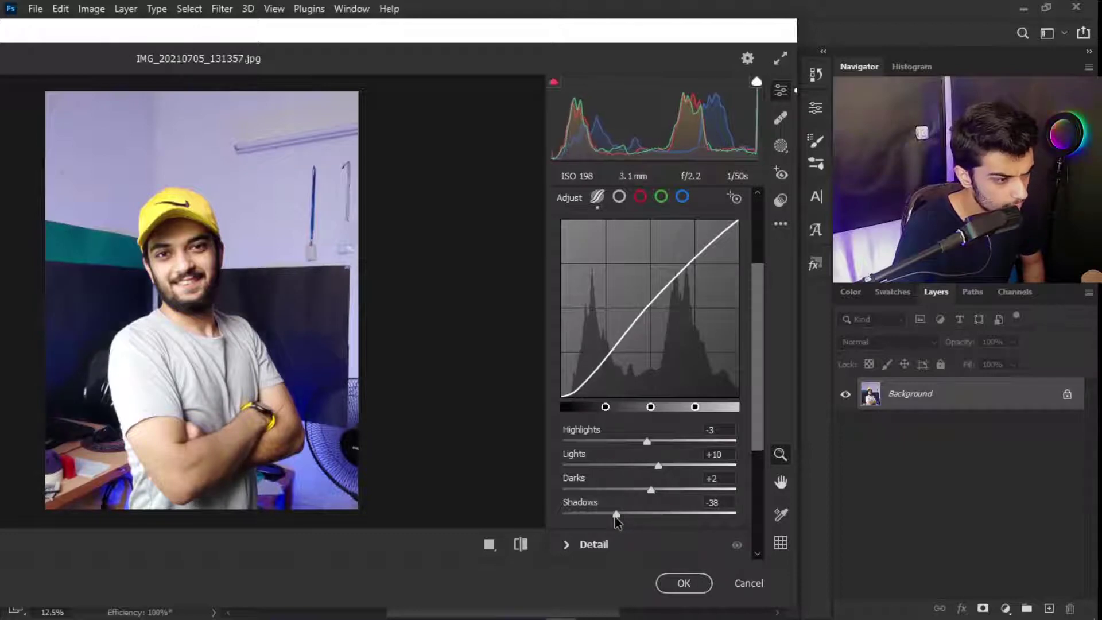
mouse_move(647, 444)
mouse_down()
mouse_move(694, 442)
mouse_move(622, 448)
mouse_move(633, 446)
mouse_up()
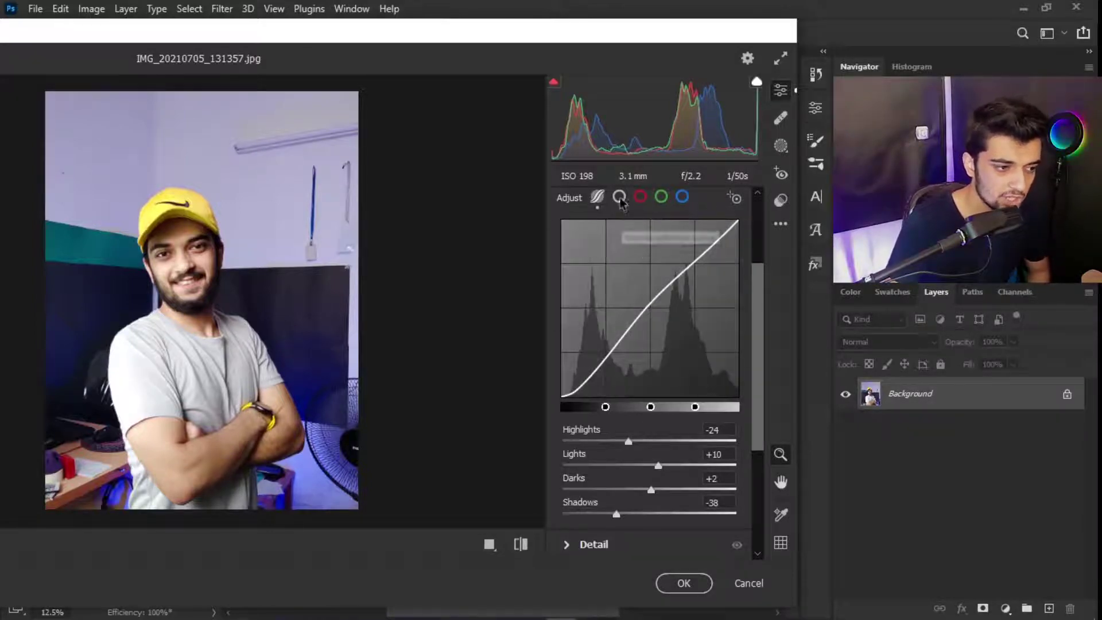
Review the red, green and blue channel curves and select the red channel for editing
click(640, 197)
click(661, 197)
click(682, 197)
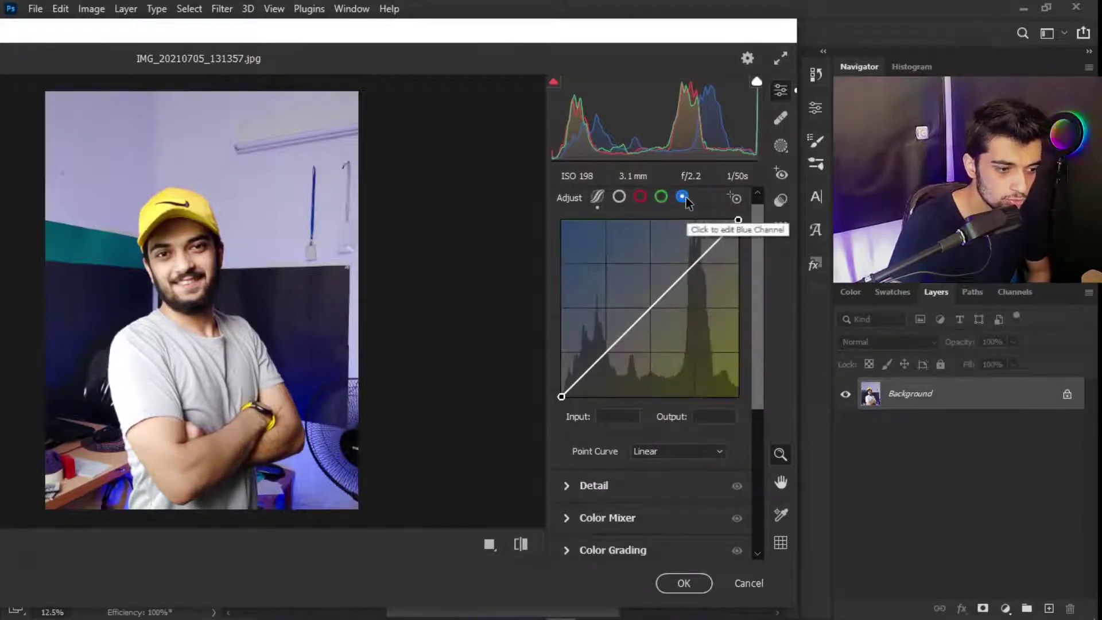
click(641, 197)
Try raising and lowering the brighter part of the red channel curve, and undo both changes
drag(694, 264, 680, 257)
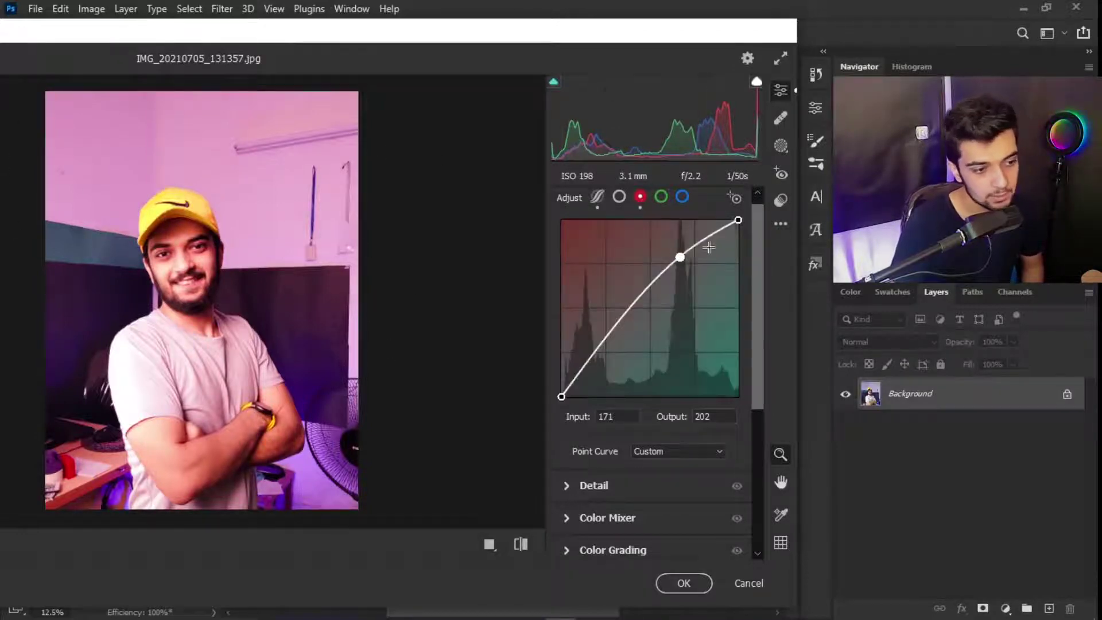
drag(684, 253, 709, 270)
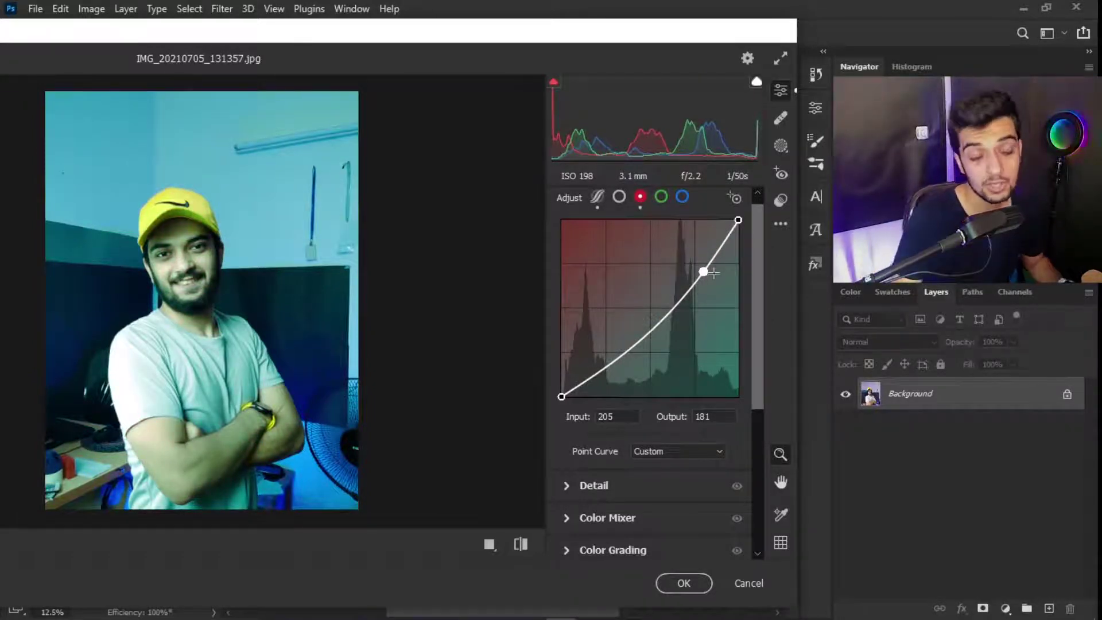
key(ctrl+z)
key(ctrl+z)
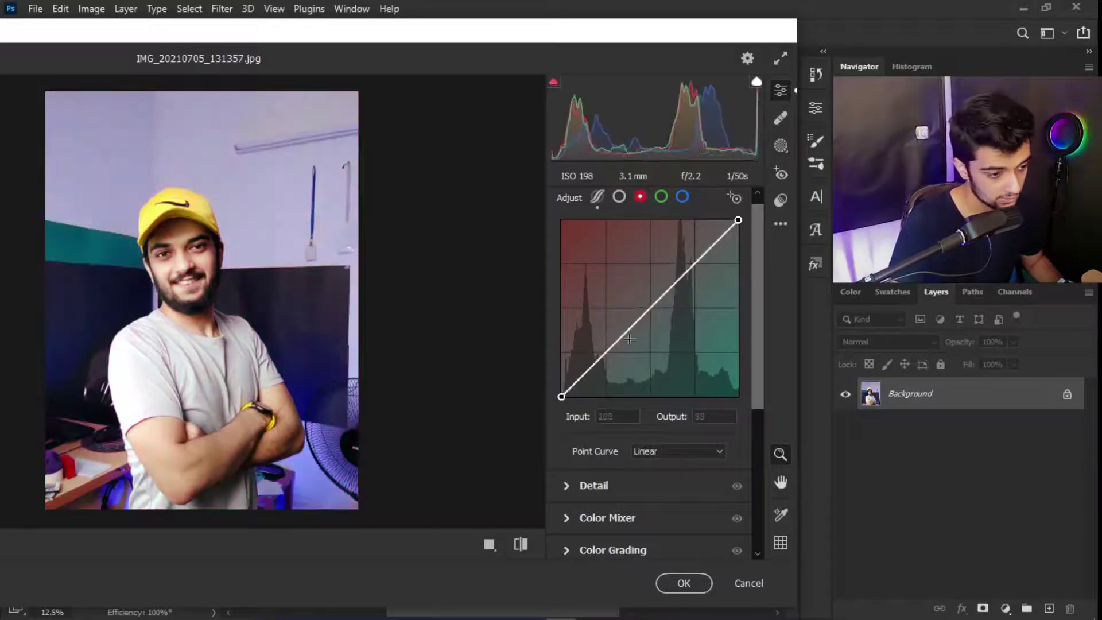
Raise the red channel curve slightly with a shadow point and a highlight point at input 191, output 198
drag(605, 354, 599, 349)
key(ctrl+z)
drag(696, 262, 694, 259)
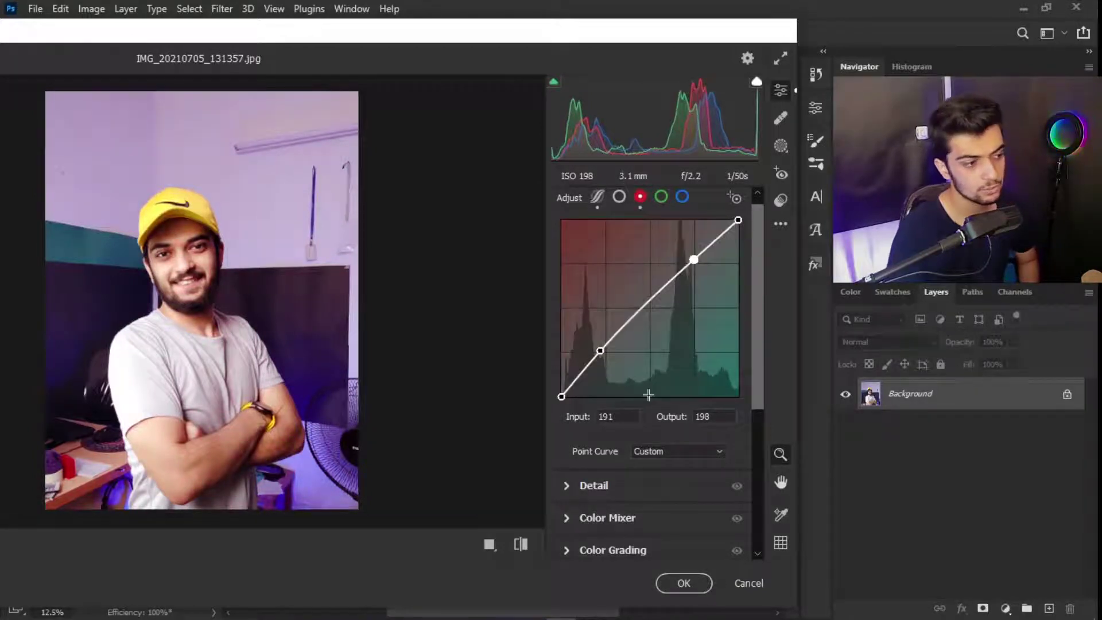
Lower the green channel curve slightly with a highlight point and a shadow point at input 62, output 52
click(661, 197)
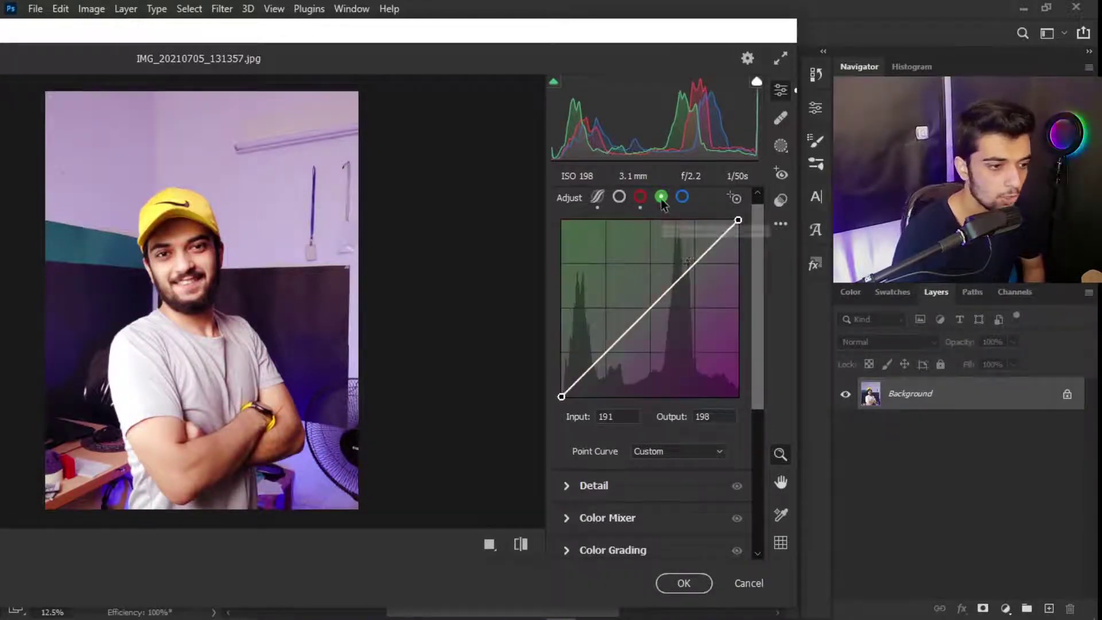
drag(703, 266, 698, 266)
drag(586, 345, 604, 360)
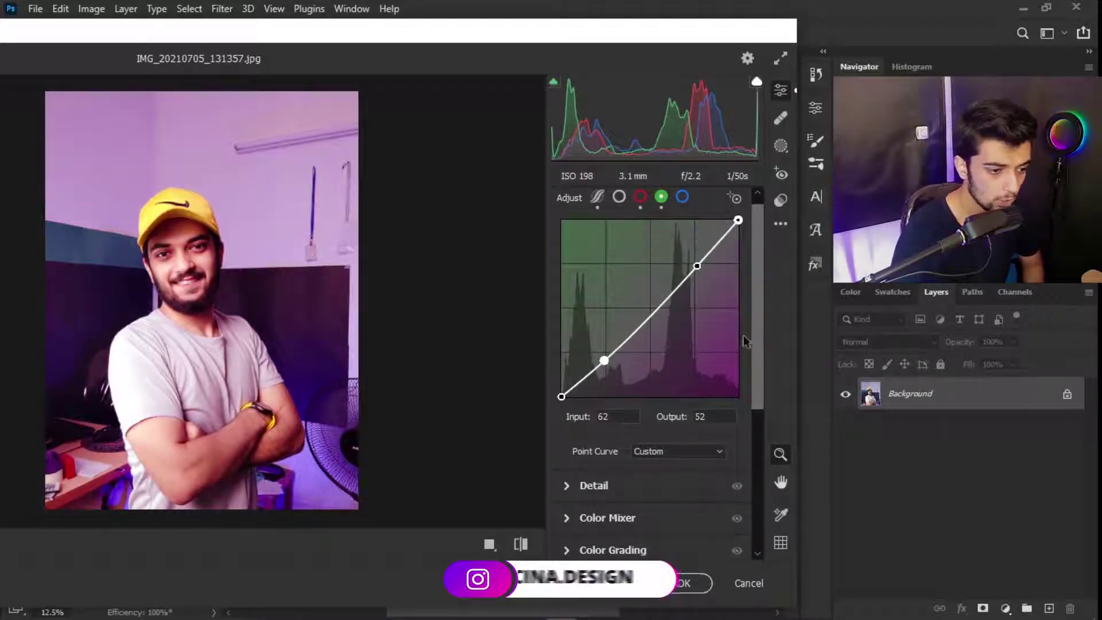
Collapse the Curve settings, open the Detail settings and hide the noise reduction sub-options
scroll(746, 327, up, 3)
click(567, 299)
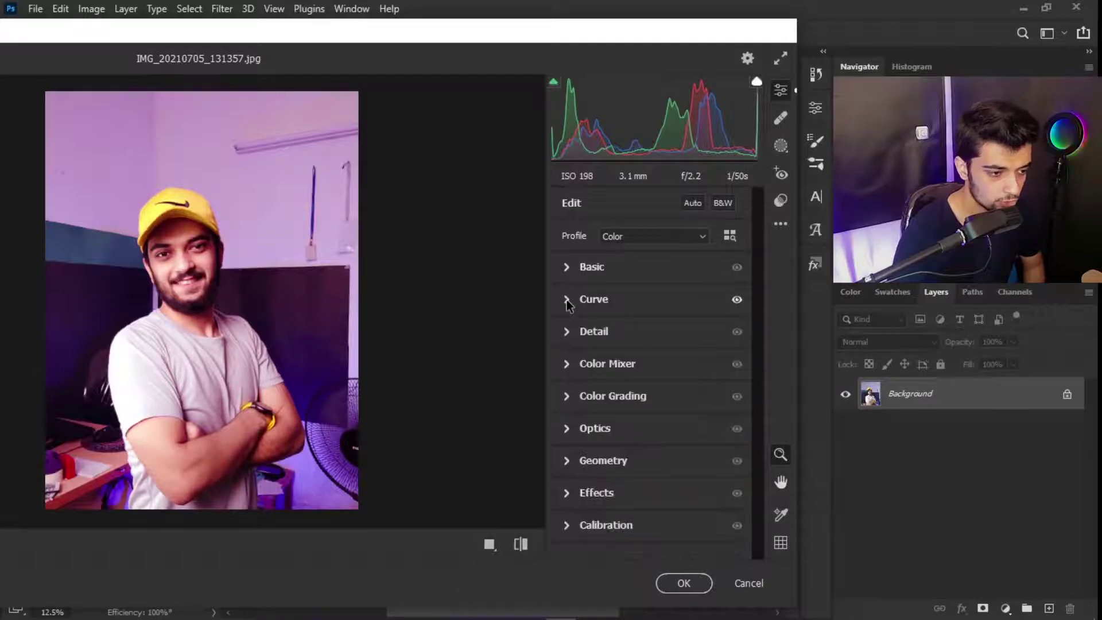
click(566, 333)
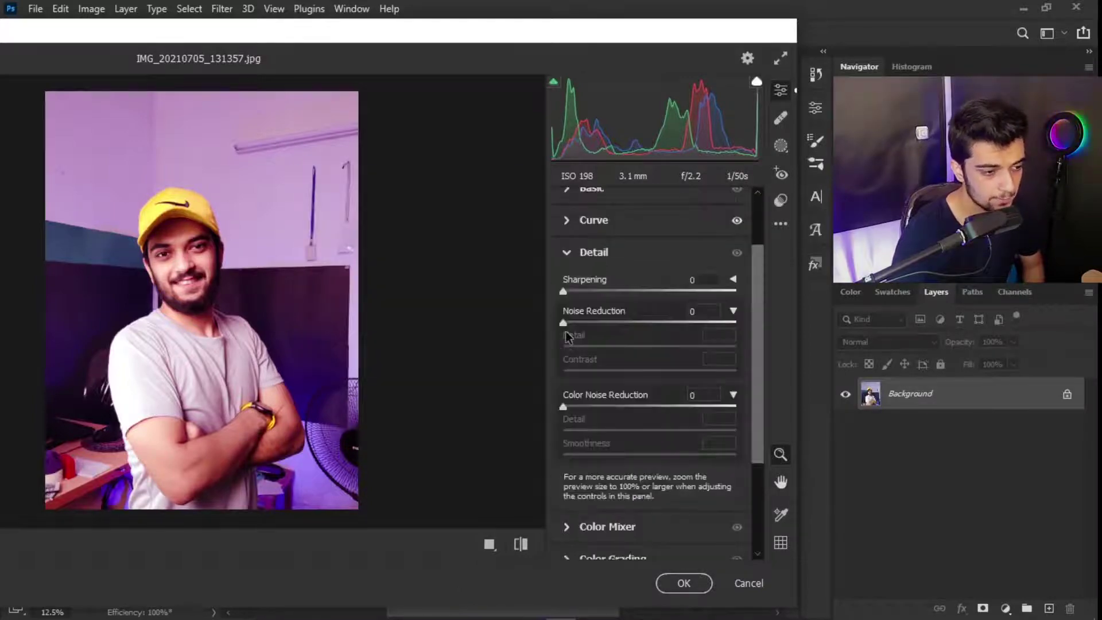
click(733, 311)
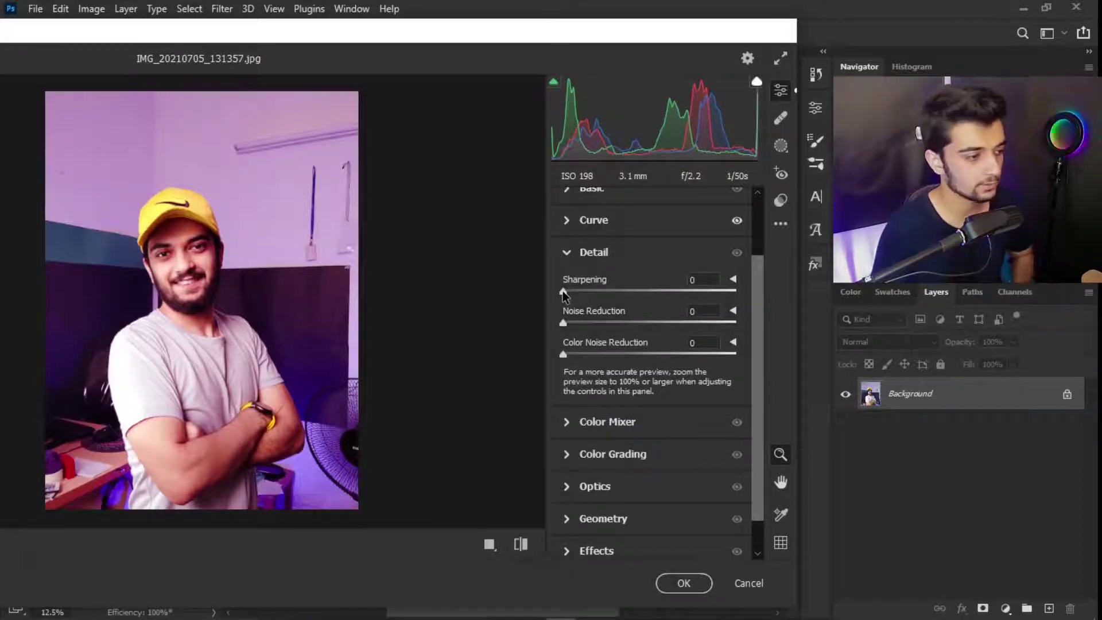
Compare several Sharpening strengths up to 150 on the face, and settle on 63
mouse_move(634, 297)
mouse_down()
mouse_move(660, 294)
mouse_move(601, 293)
mouse_move(619, 293)
mouse_up()
click(195, 284)
drag(198, 285, 277, 314)
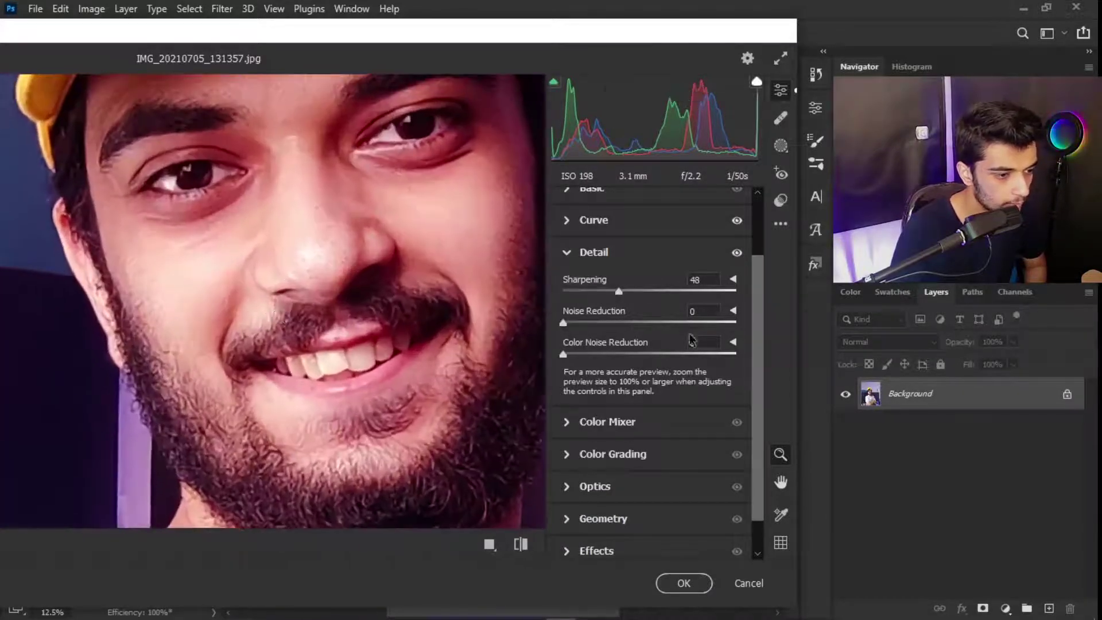
drag(617, 294, 664, 298)
drag(739, 296, 749, 298)
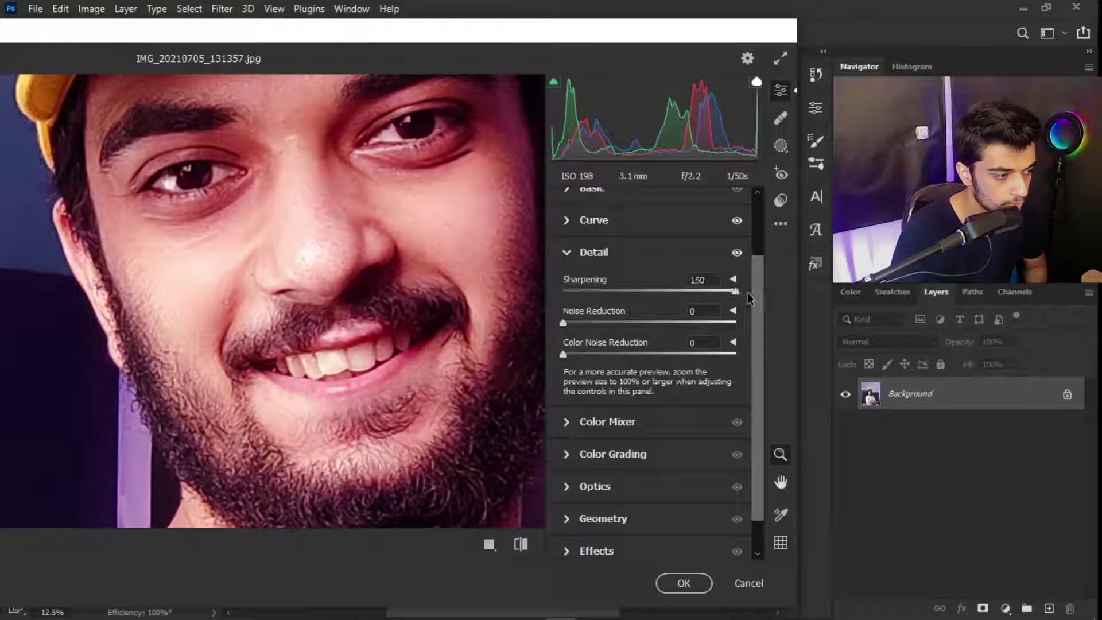
drag(563, 292, 697, 298)
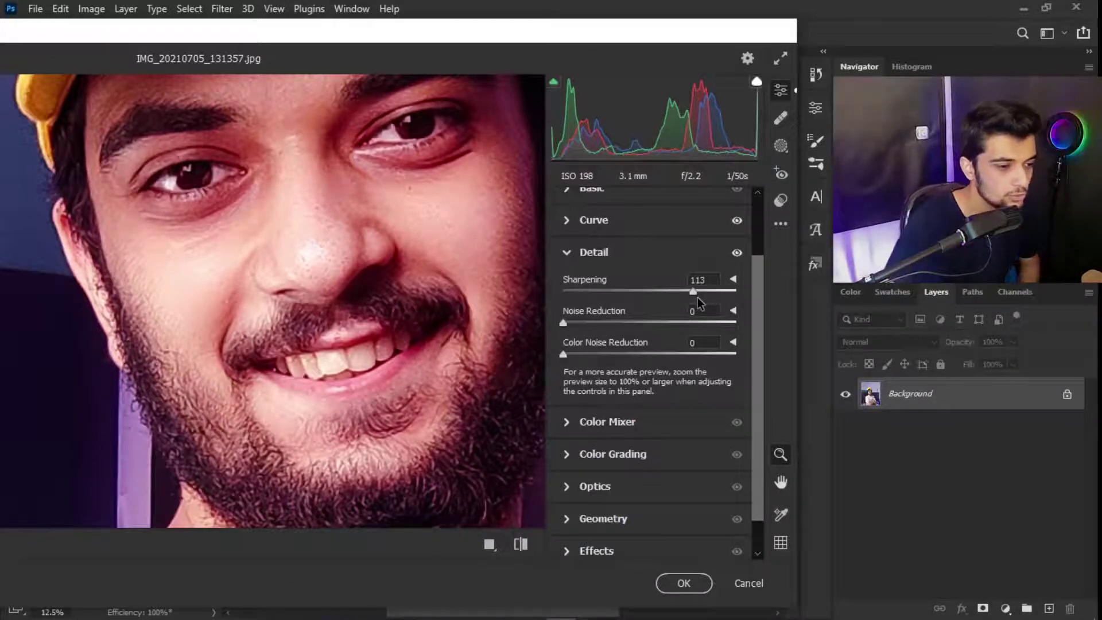
drag(693, 292, 672, 293)
drag(582, 293, 634, 293)
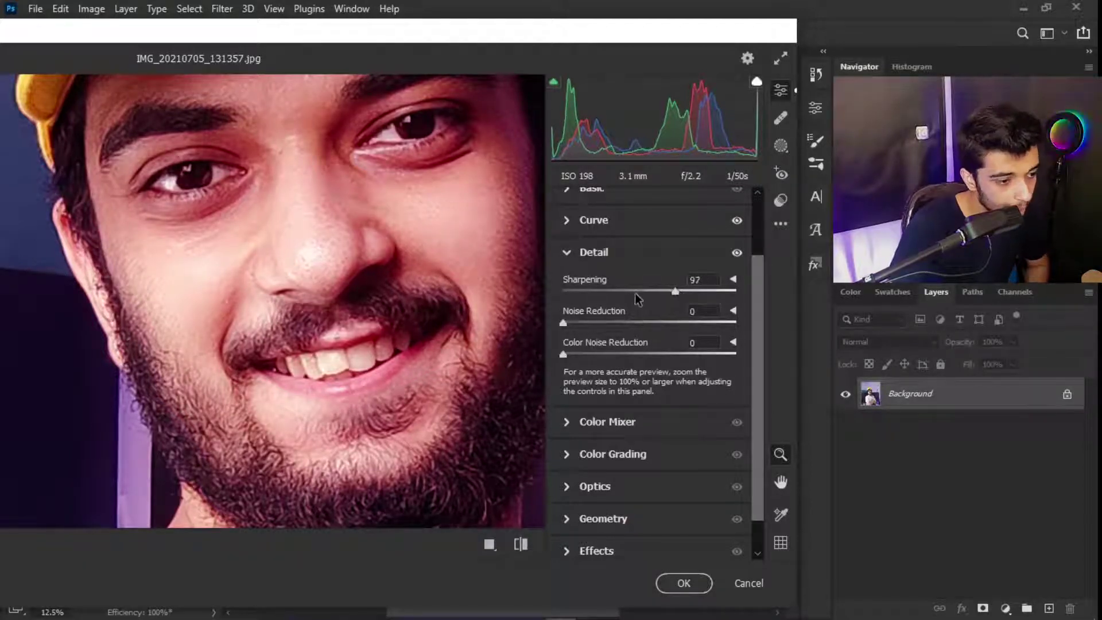
Reveal the Sharpening sub-options and set the sharpening Radius to 2.0 and its Detail to 91
click(733, 279)
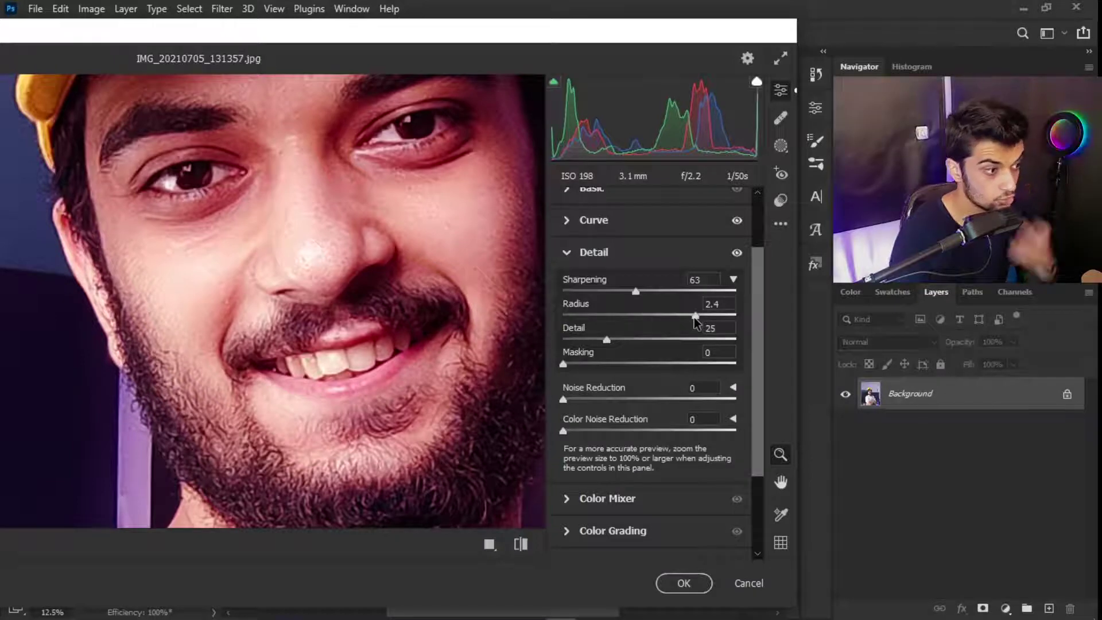
drag(694, 317, 665, 318)
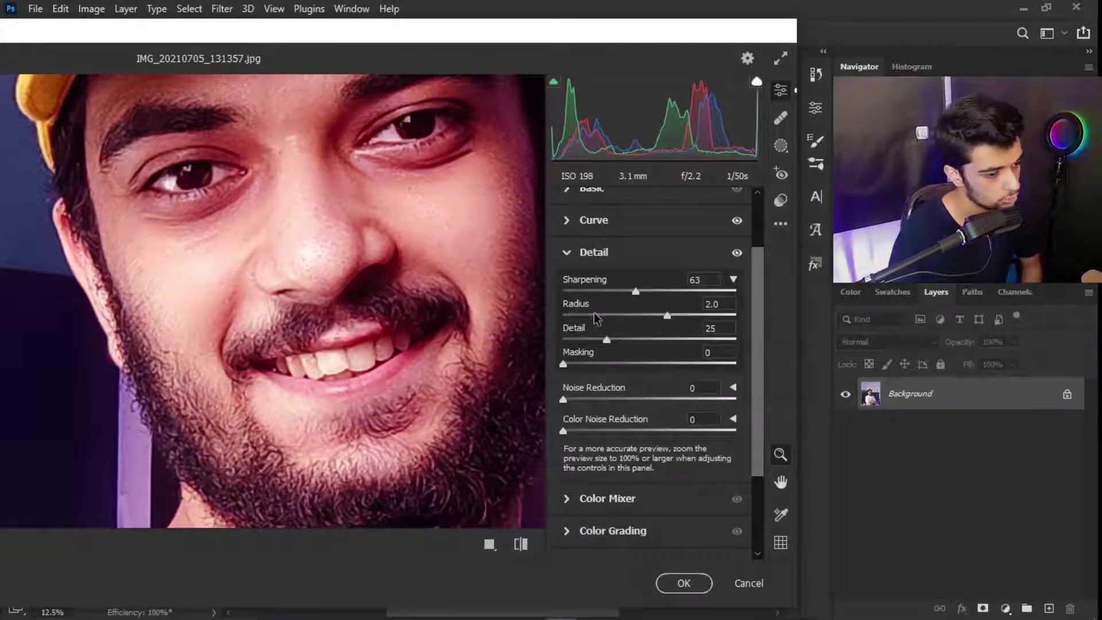
mouse_move(651, 340)
mouse_down()
mouse_move(688, 351)
mouse_move(560, 340)
mouse_move(660, 340)
mouse_up()
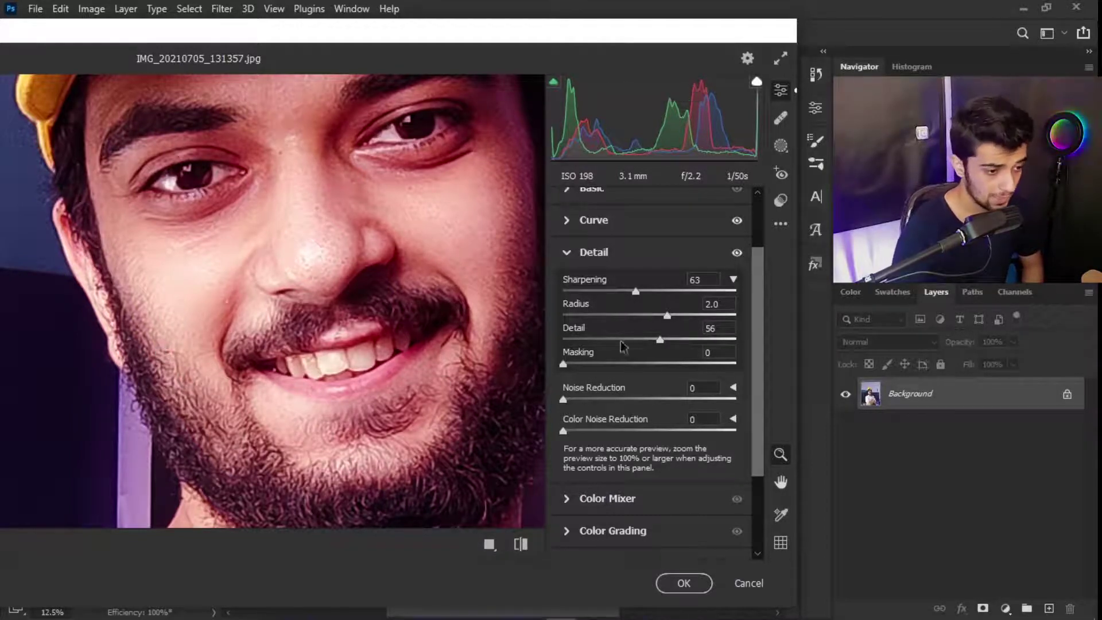
click(660, 339)
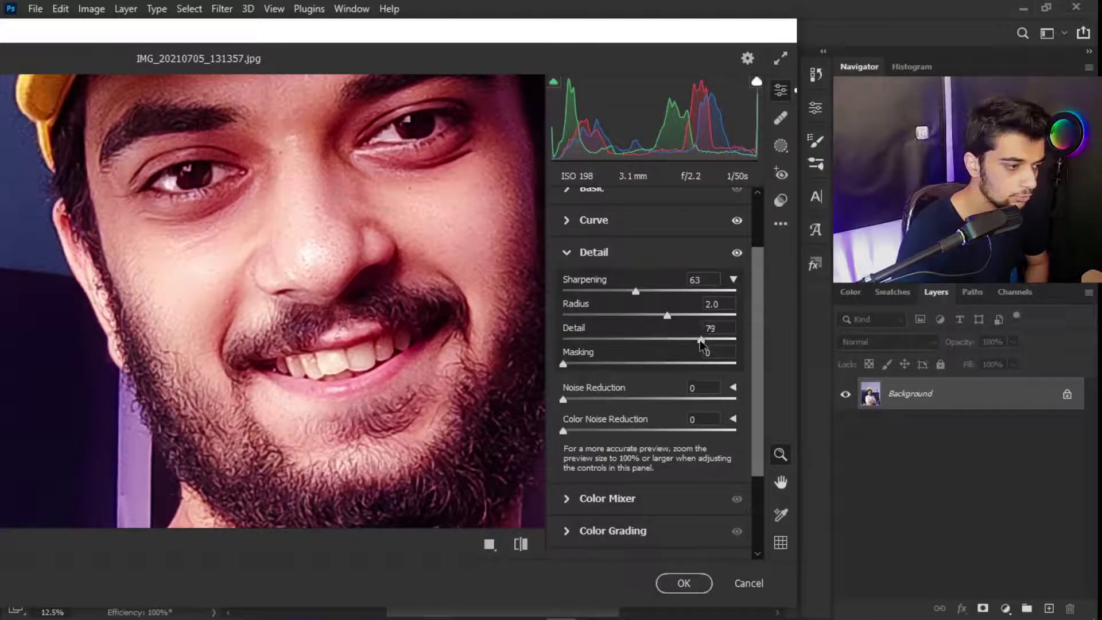
drag(722, 343, 718, 340)
Try strong sharpening Masking on the face, settle on 57, and hide the Sharpening sub-options
drag(260, 399, 156, 366)
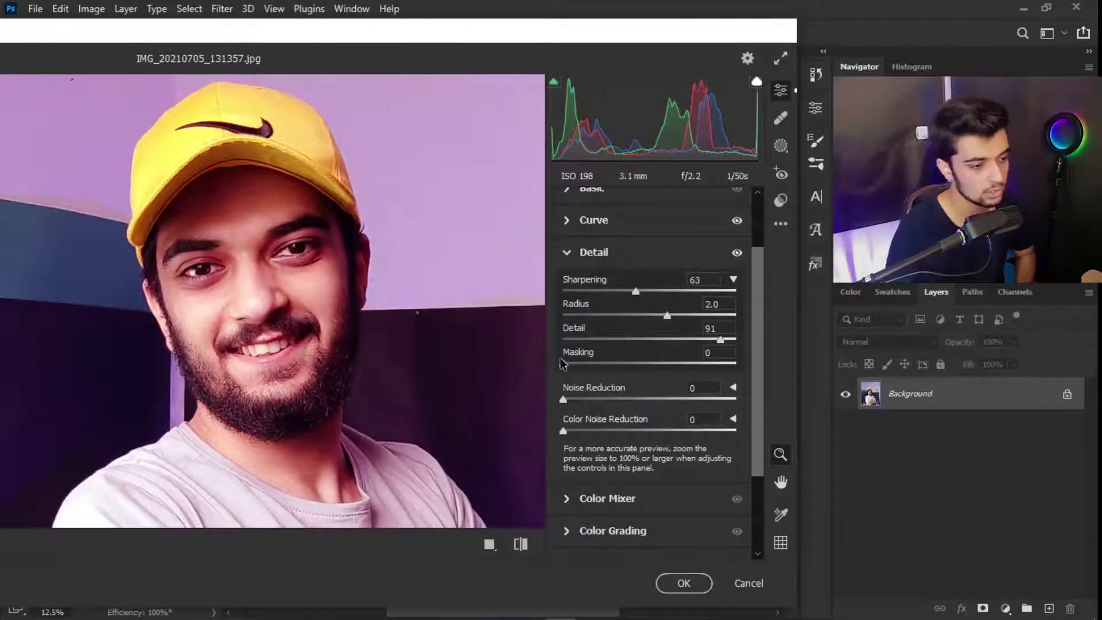
drag(217, 287, 221, 290)
drag(629, 364, 711, 352)
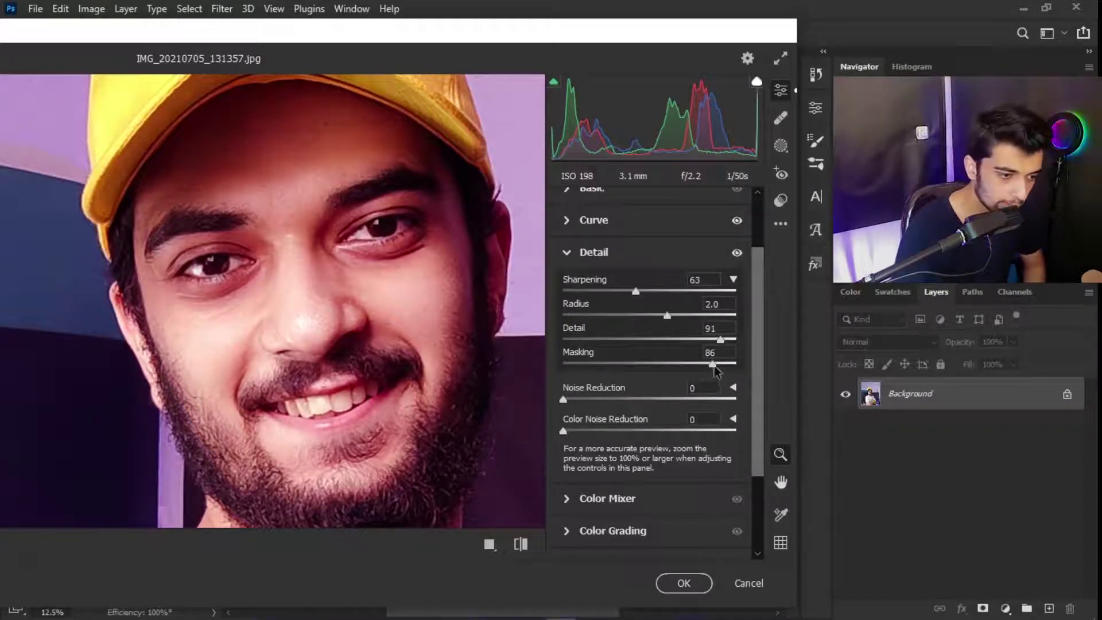
drag(715, 367, 667, 364)
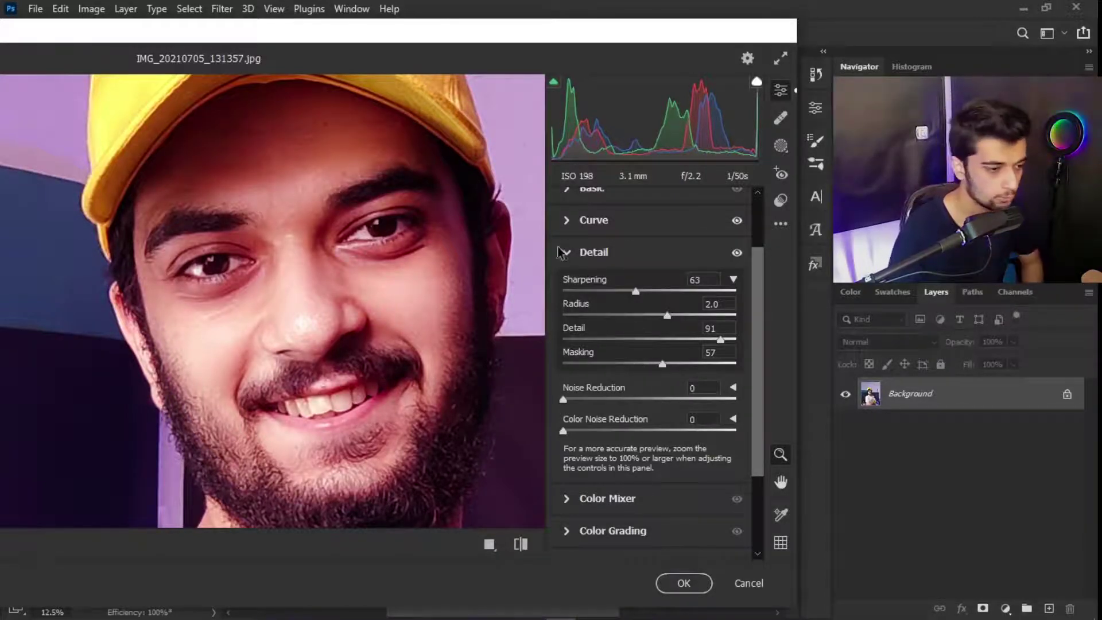
click(733, 280)
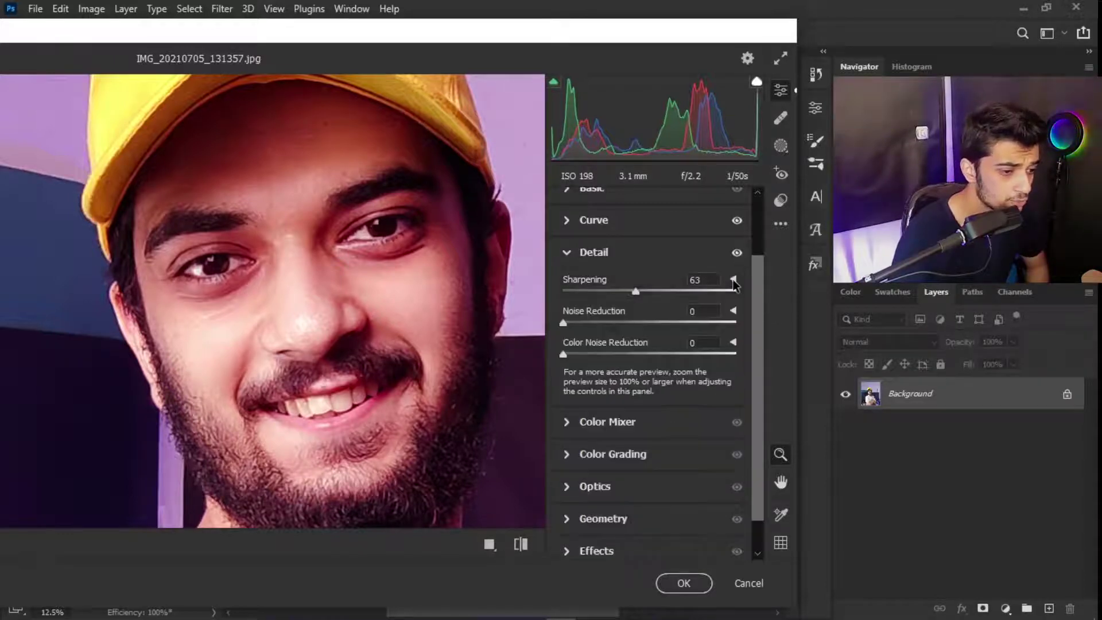
Reveal the Noise Reduction sub-options, set Noise Reduction to 36 and its Detail to 42, and check the effect on the face
click(734, 311)
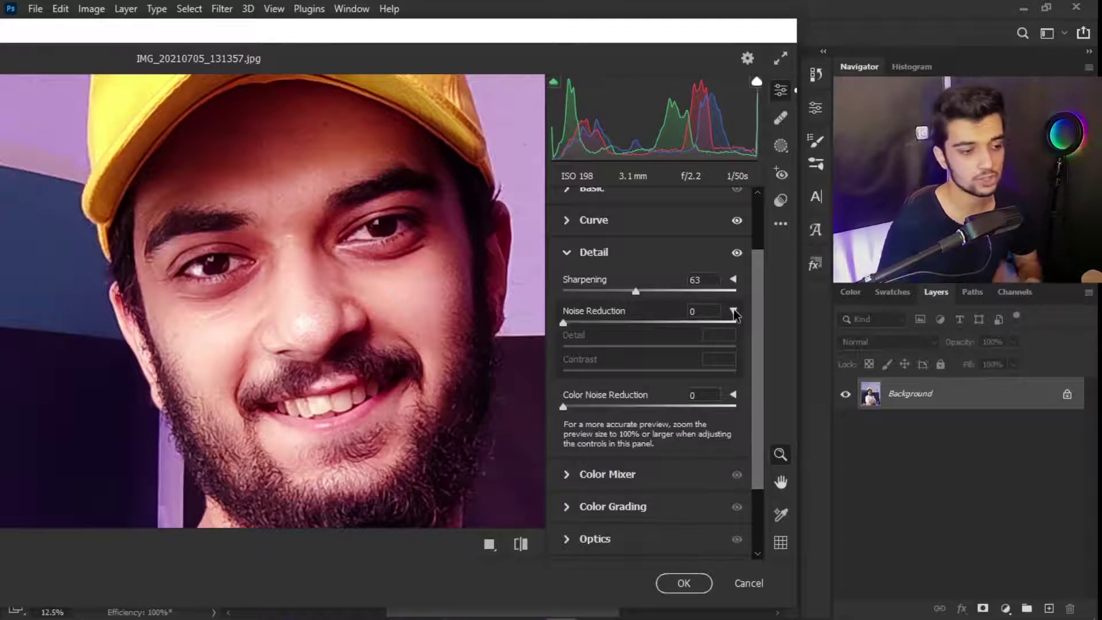
drag(564, 324, 625, 324)
scroll(361, 425, down, 3)
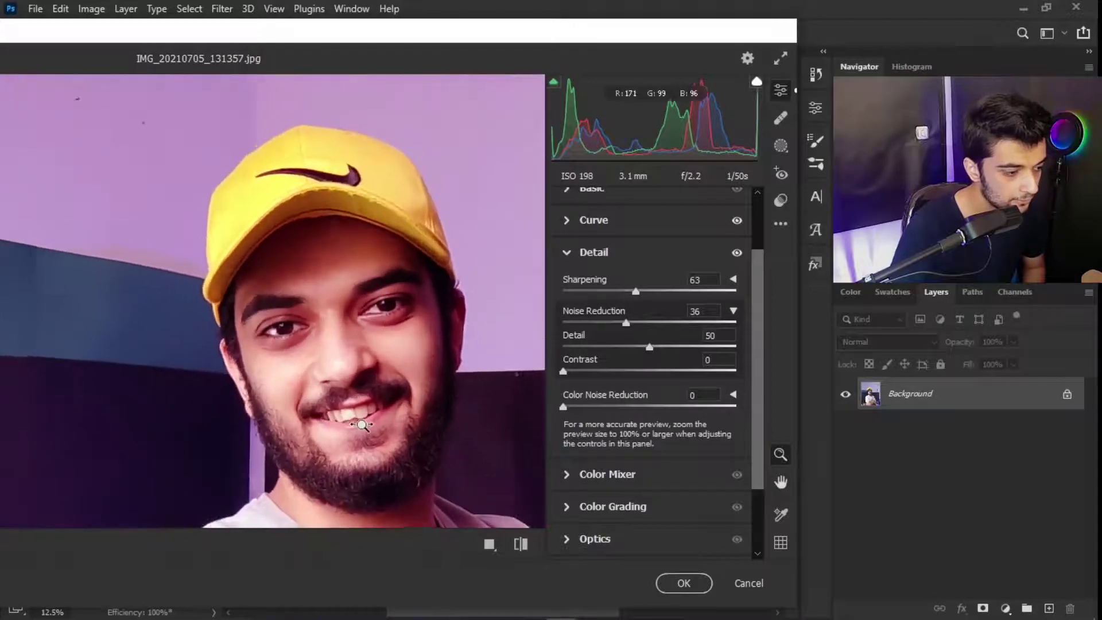
scroll(362, 425, up, 3)
drag(363, 389, 371, 331)
key(z)
mouse_move(260, 253)
mouse_down()
mouse_move(313, 265)
mouse_move(266, 269)
mouse_up()
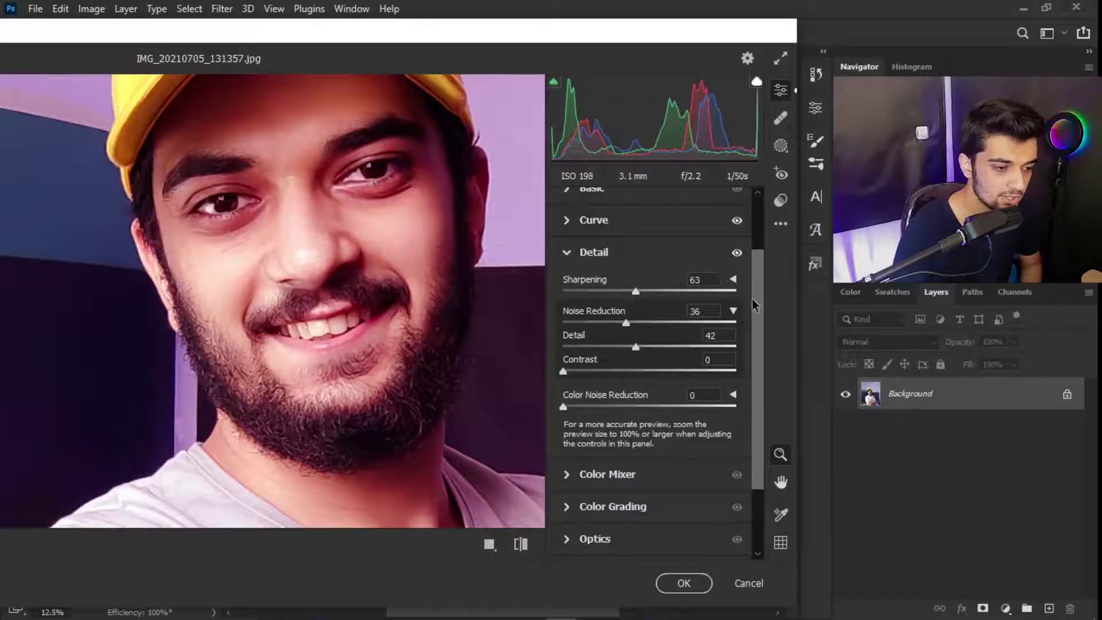
Compare noise reduction Detail from 0 to high values, settle on 74, and set Noise Reduction to 42
click(733, 311)
click(733, 312)
drag(580, 346, 449, 351)
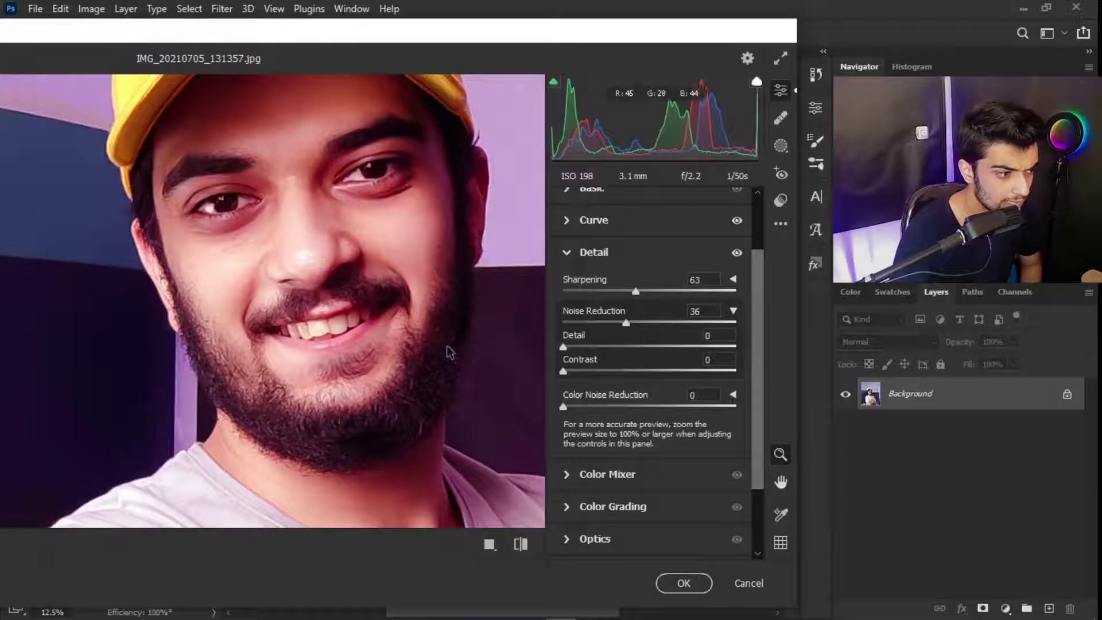
click(733, 347)
drag(734, 347, 691, 347)
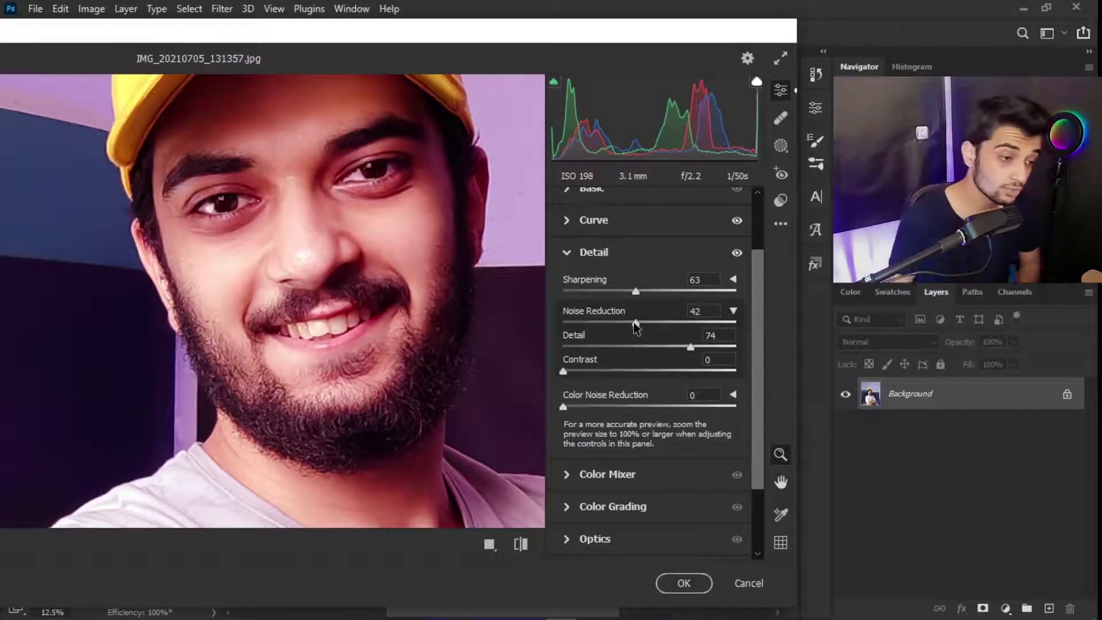
Try noise reduction Contrast at 44 while checking the face, and settle on 31
drag(561, 372, 474, 377)
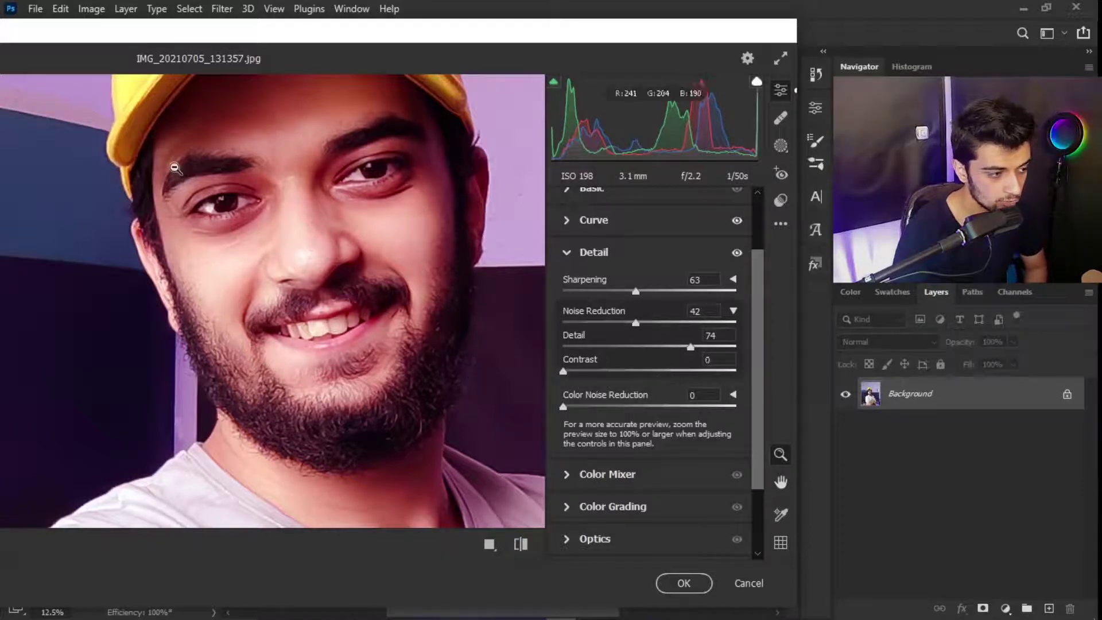
click(213, 243)
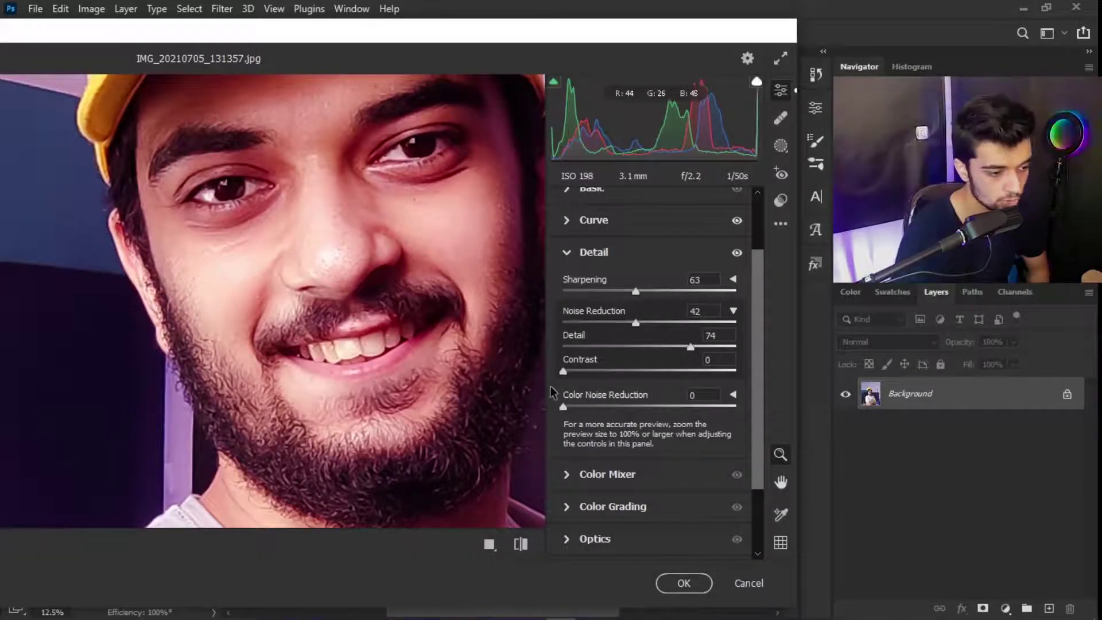
drag(607, 371, 640, 372)
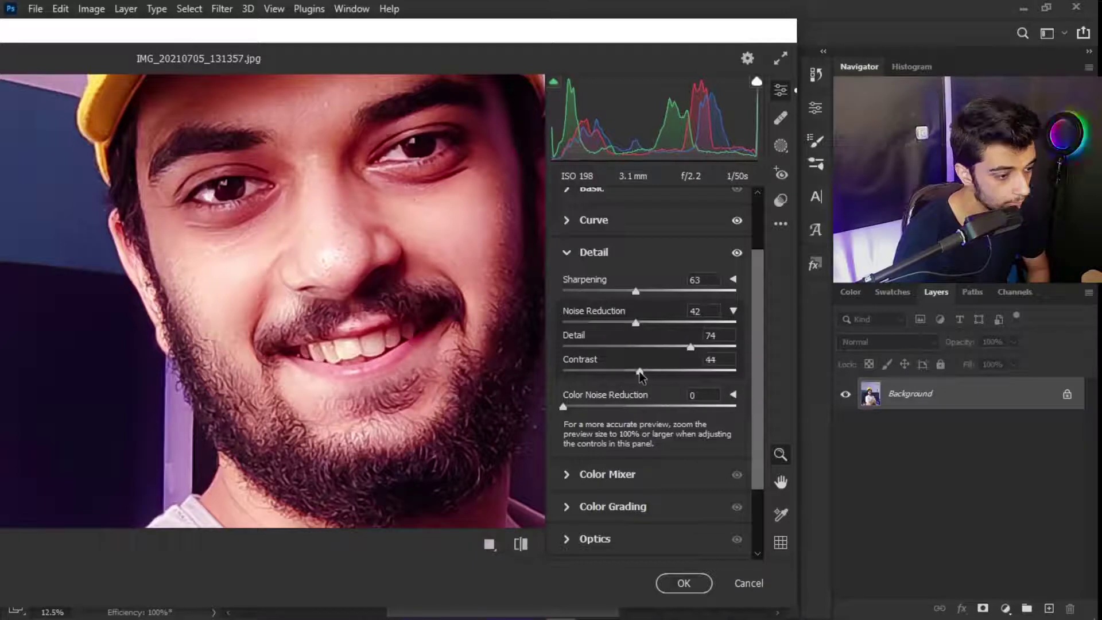
alt+click(228, 221)
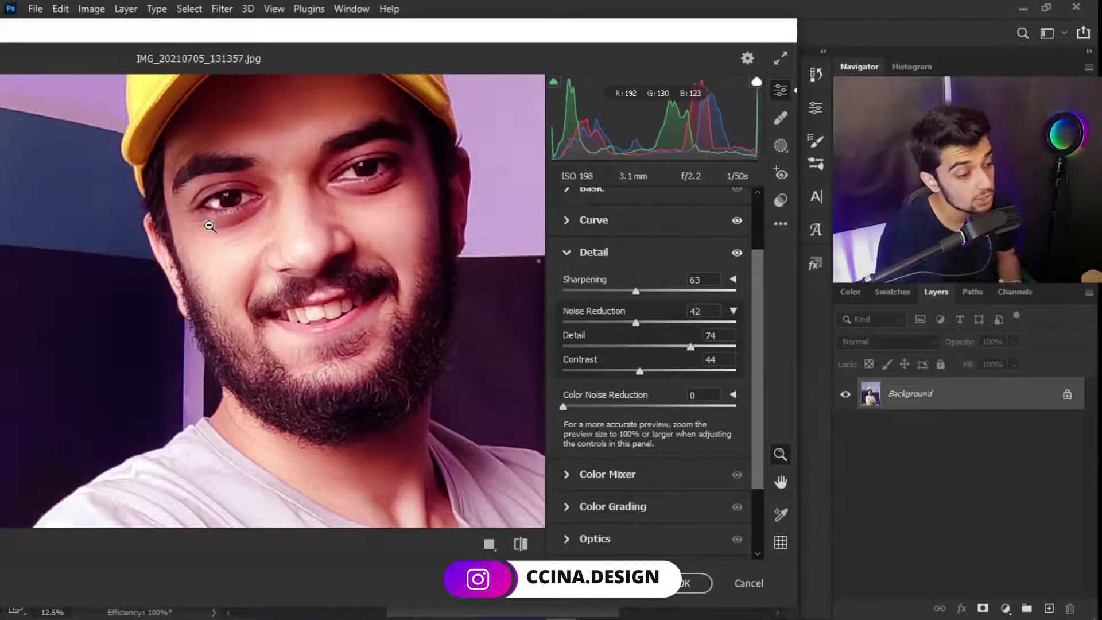
mouse_move(639, 371)
mouse_down()
mouse_move(691, 374)
mouse_move(619, 374)
mouse_up()
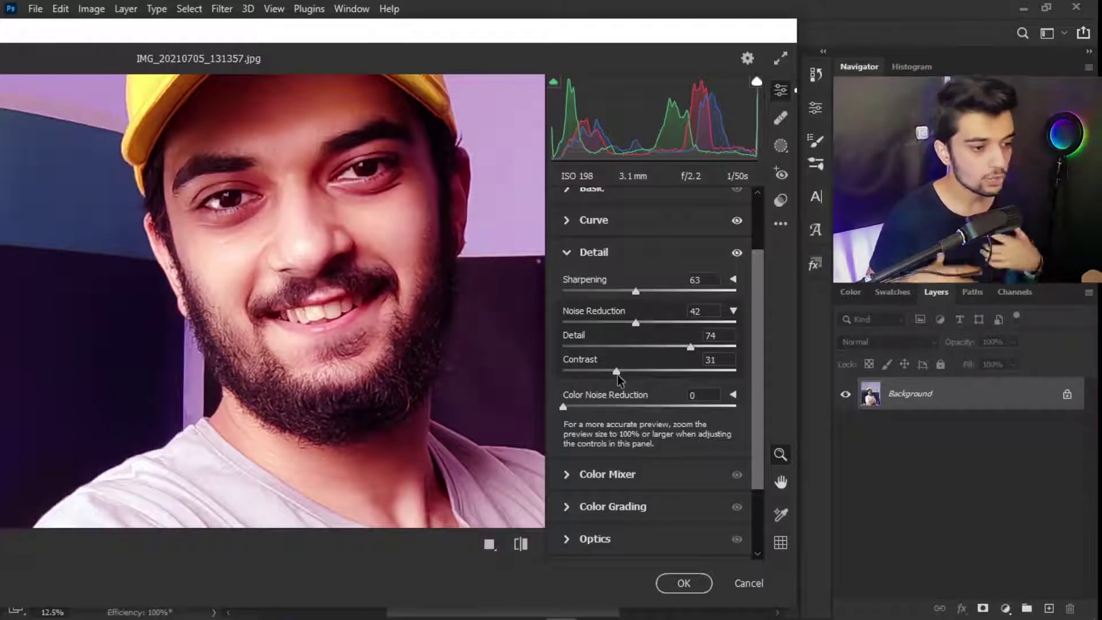
Reveal the Color Noise Reduction sub-options, try a strength of 50 on the face, and settle on 34
click(733, 311)
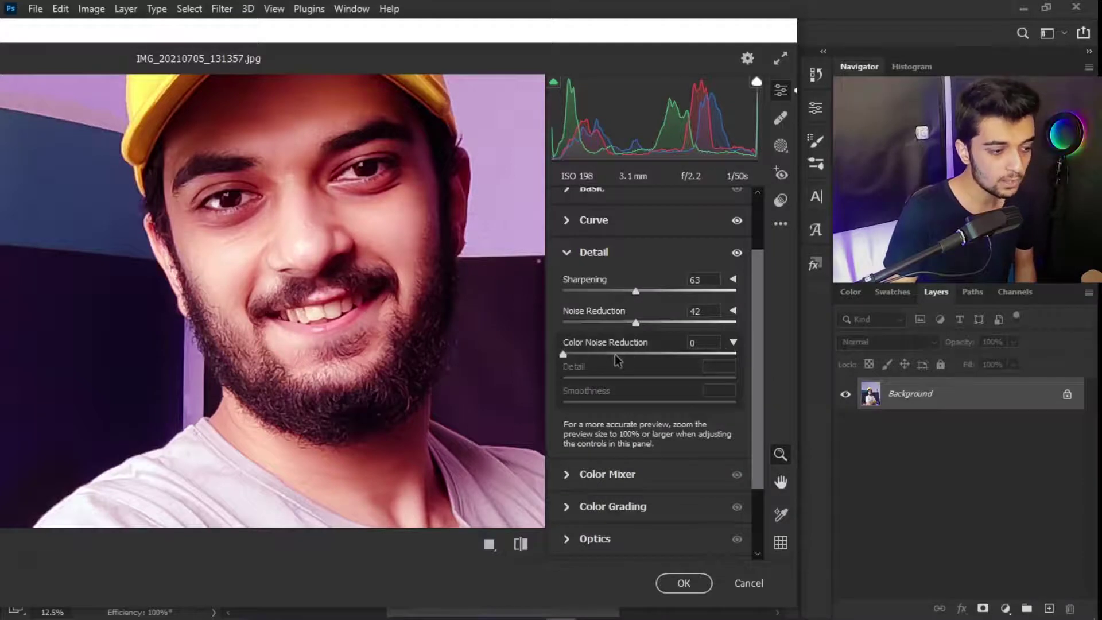
drag(573, 355, 648, 355)
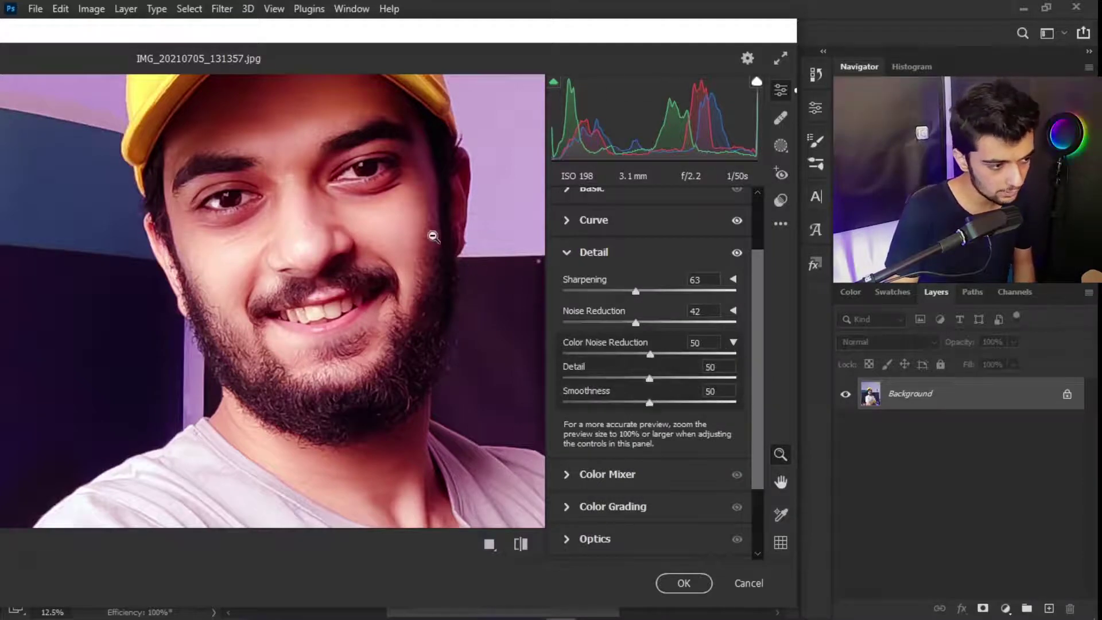
drag(404, 275, 472, 226)
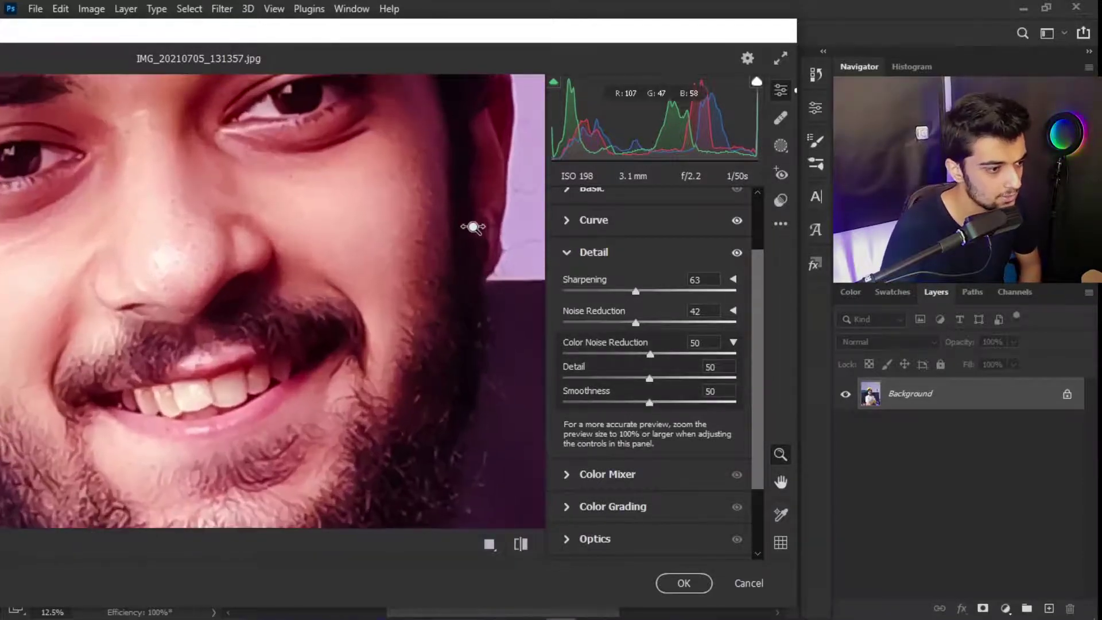
alt+click(451, 153)
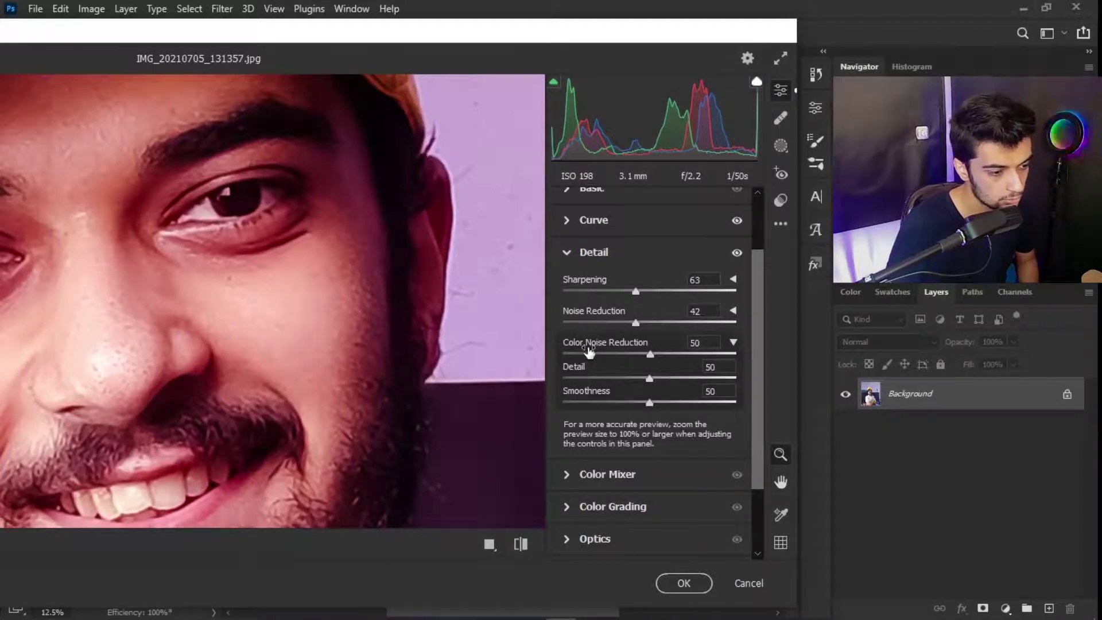
mouse_move(589, 350)
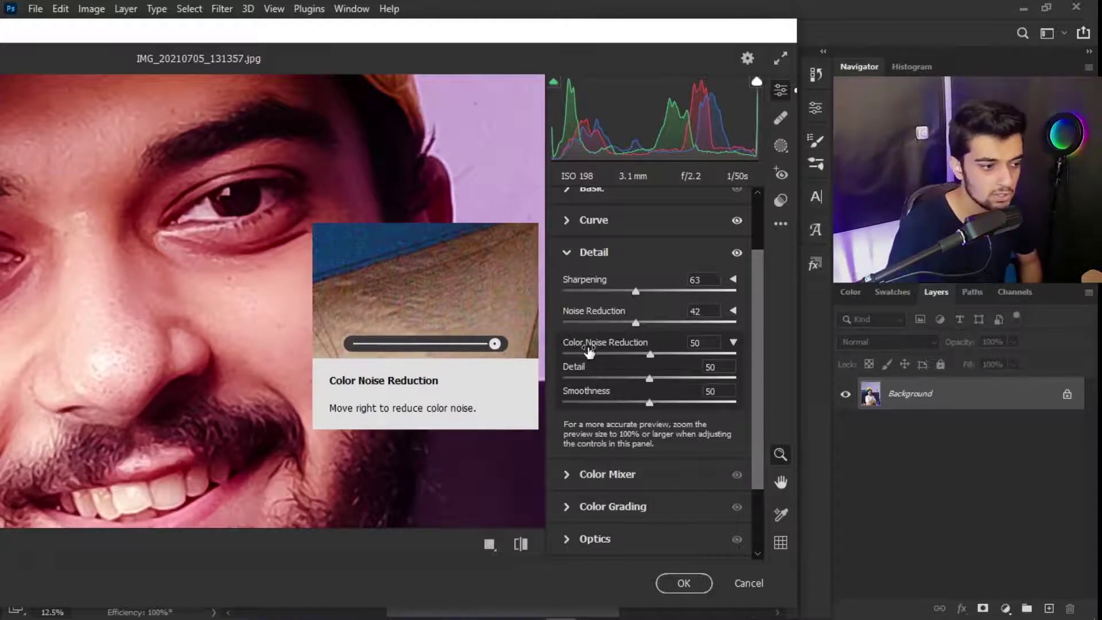
drag(433, 291, 393, 318)
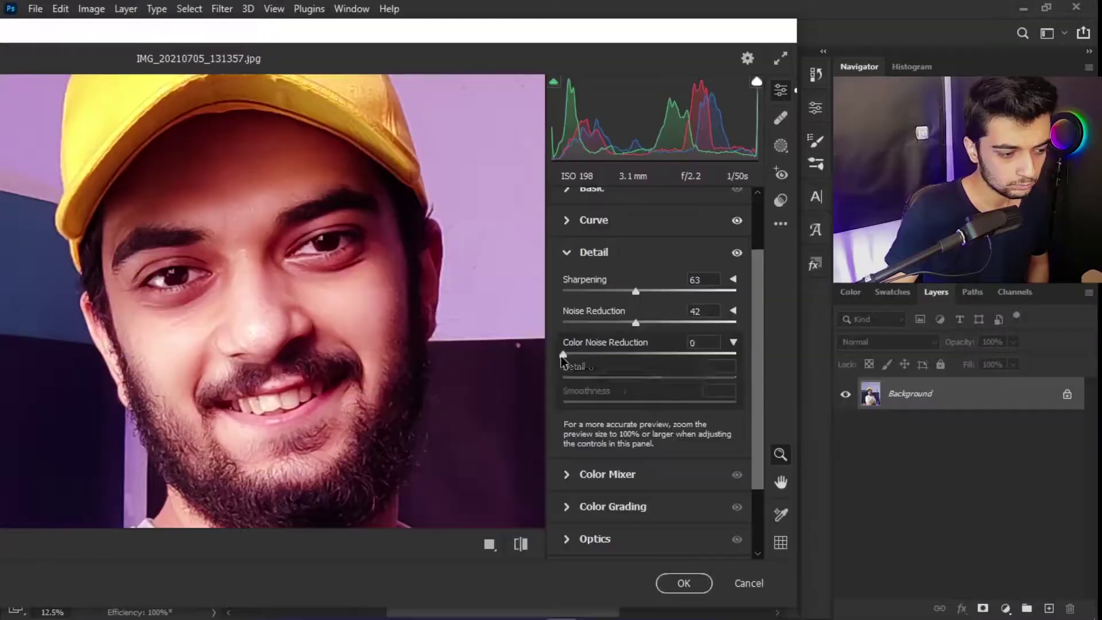
drag(565, 353, 623, 357)
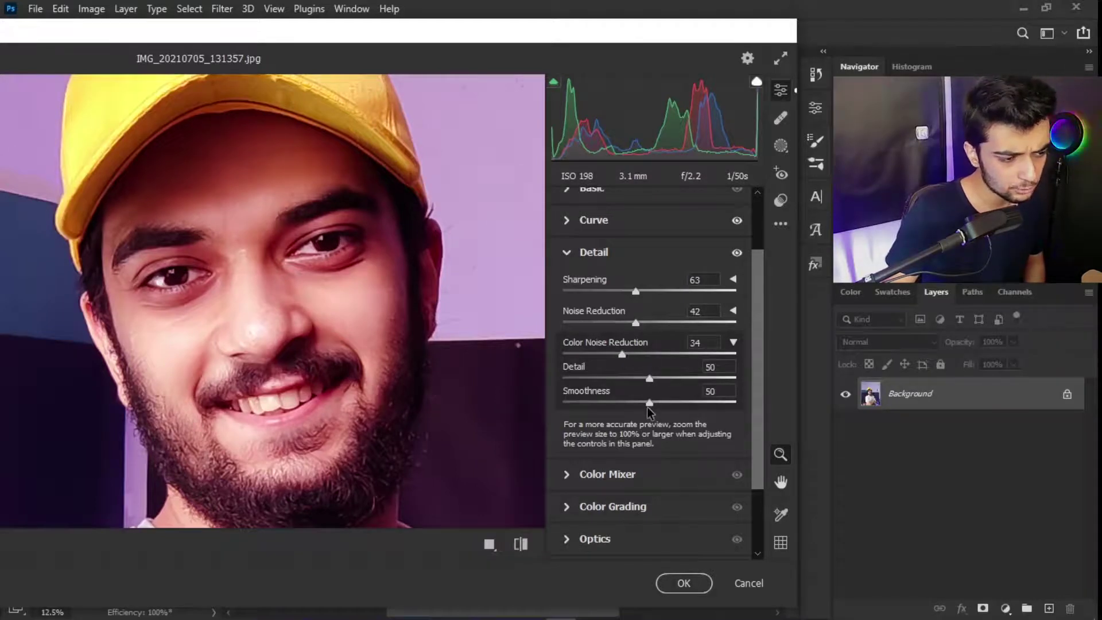
Show the Noise Reduction sub-options again and set the color noise Detail to 63 and Smoothness to 33
click(733, 311)
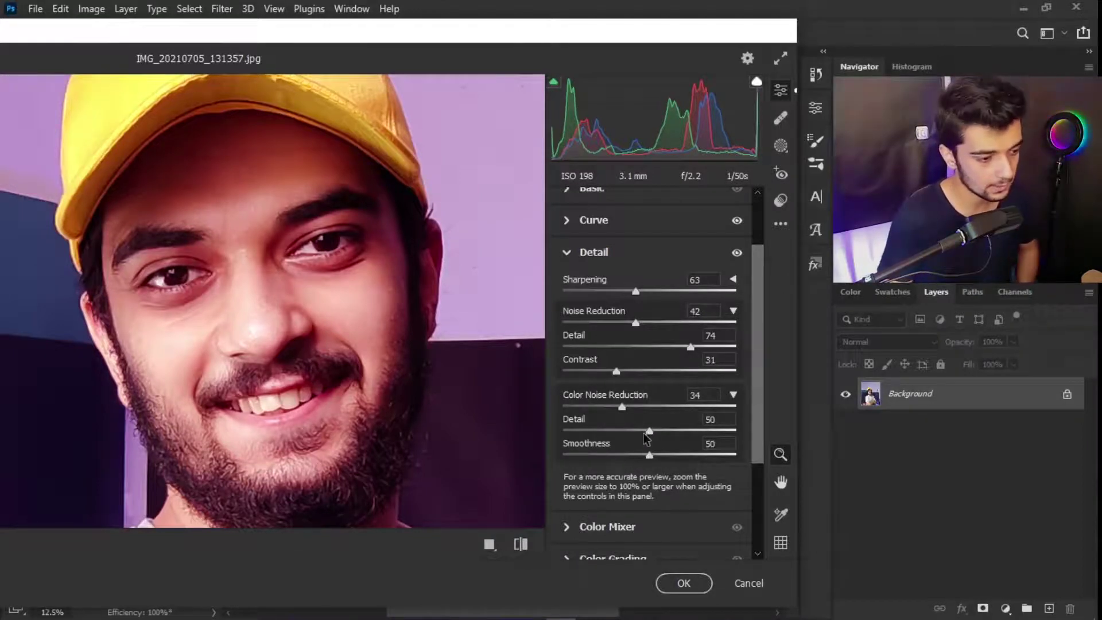
drag(648, 431, 635, 437)
click(670, 446)
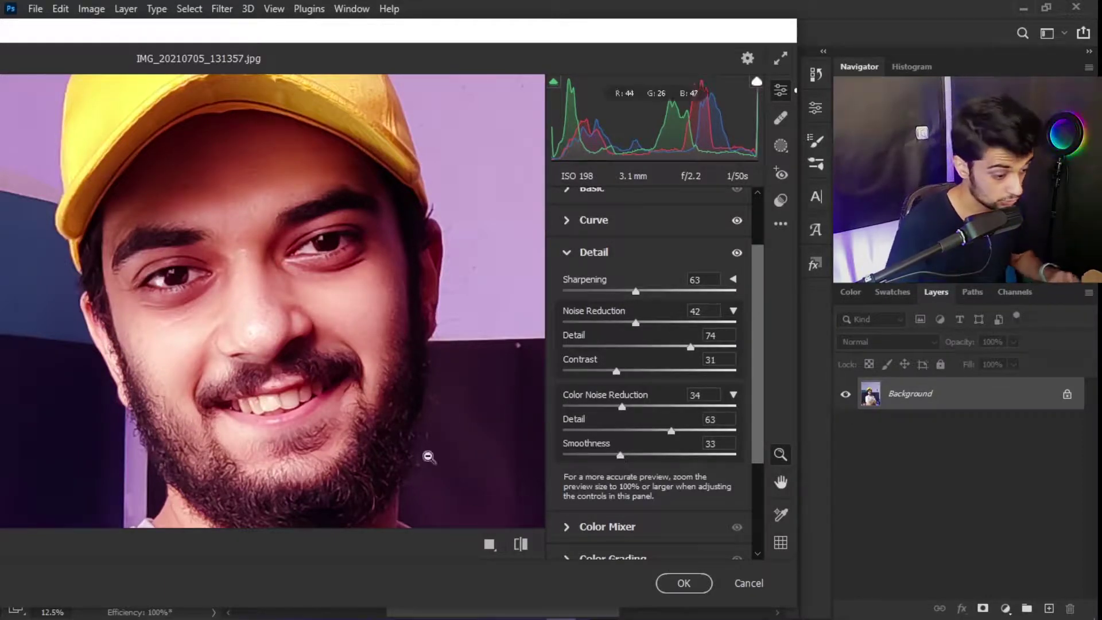
Compare the edited portrait with its default settings several times, viewing the whole photo and the upper body
click(411, 418)
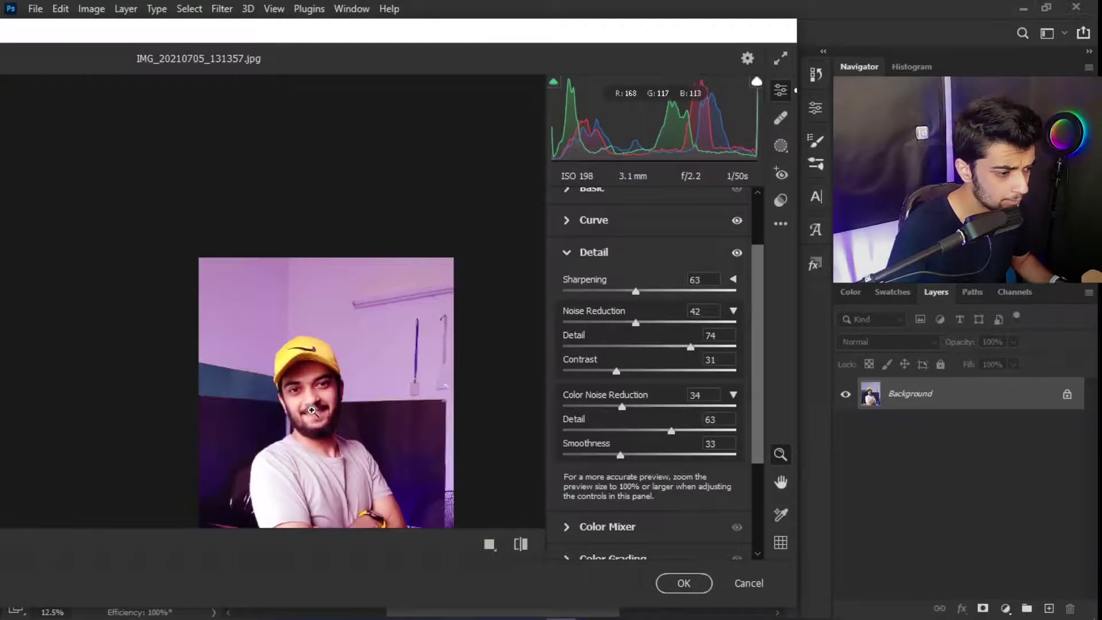
click(317, 185)
key(alt)
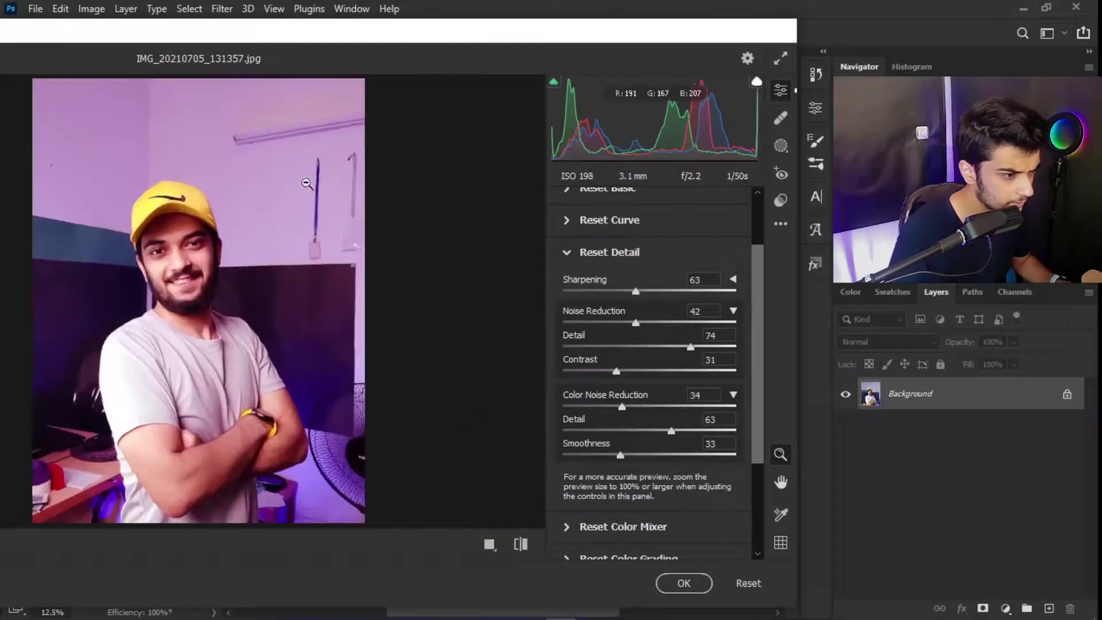
drag(291, 208, 404, 265)
click(520, 544)
click(521, 544)
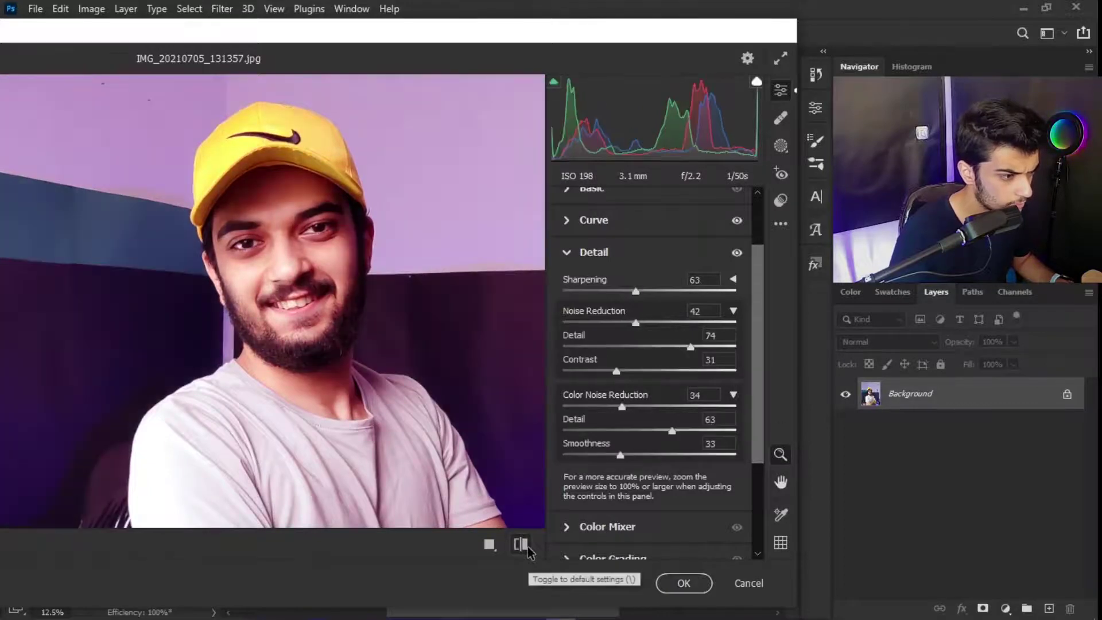
click(528, 546)
click(528, 546)
click(527, 547)
click(527, 547)
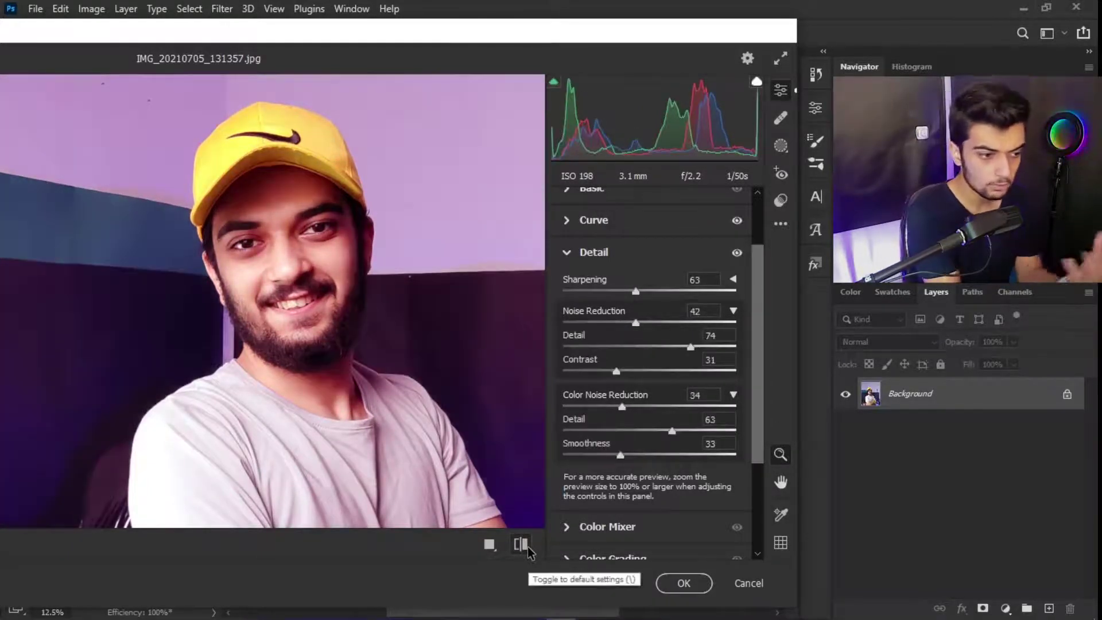